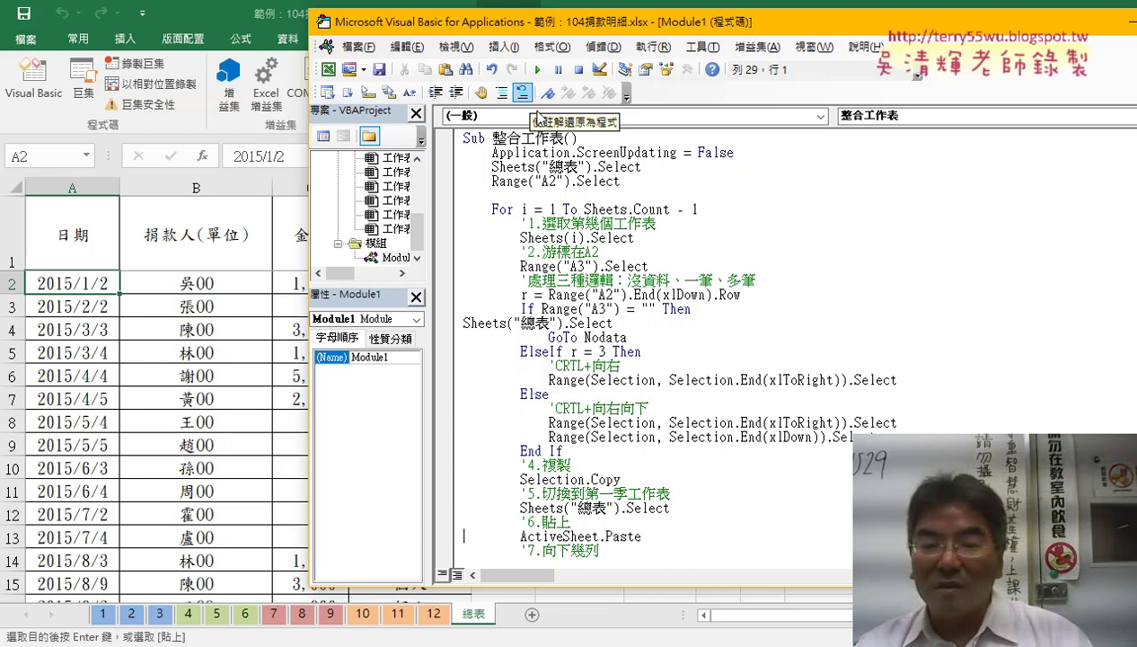
Step: Run Sub 清除 with F5 so the 總表 sheet keeps only its header row
{"action": "scroll", "coordinate": [719, 370], "scroll_direction": "down", "scroll_amount": 3}
{"action": "scroll", "coordinate": [719, 370], "scroll_direction": "down", "scroll_amount": 2}
{"action": "scroll", "coordinate": [719, 370], "scroll_direction": "down", "scroll_amount": 2}
{"action": "left_click", "coordinate": [684, 393]}
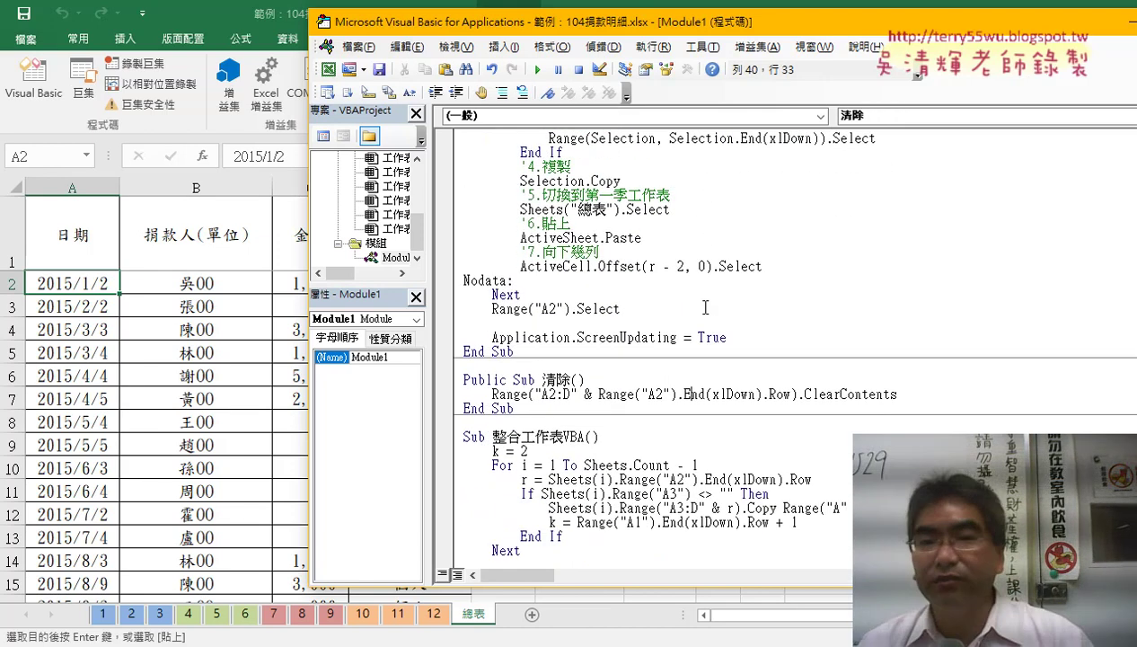
{"action": "key", "text": "F5"}
{"action": "scroll", "coordinate": [848, 305], "scroll_direction": "down", "scroll_amount": 1}
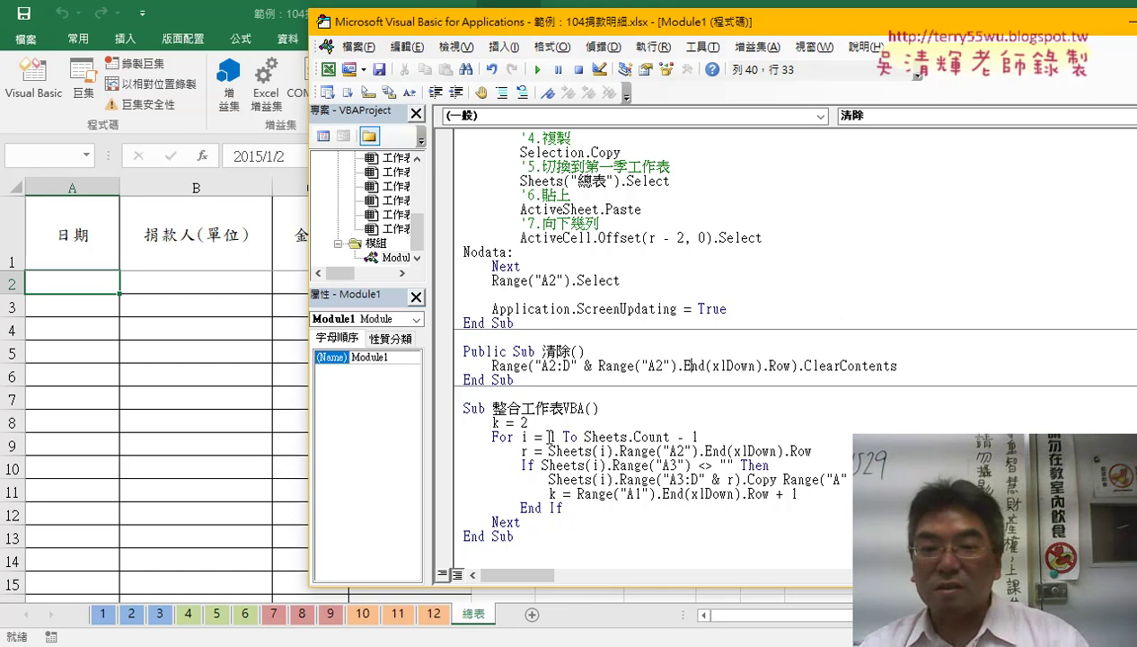
{"action": "left_click_drag", "start_coordinate": [528, 422], "coordinate": [492, 422]}
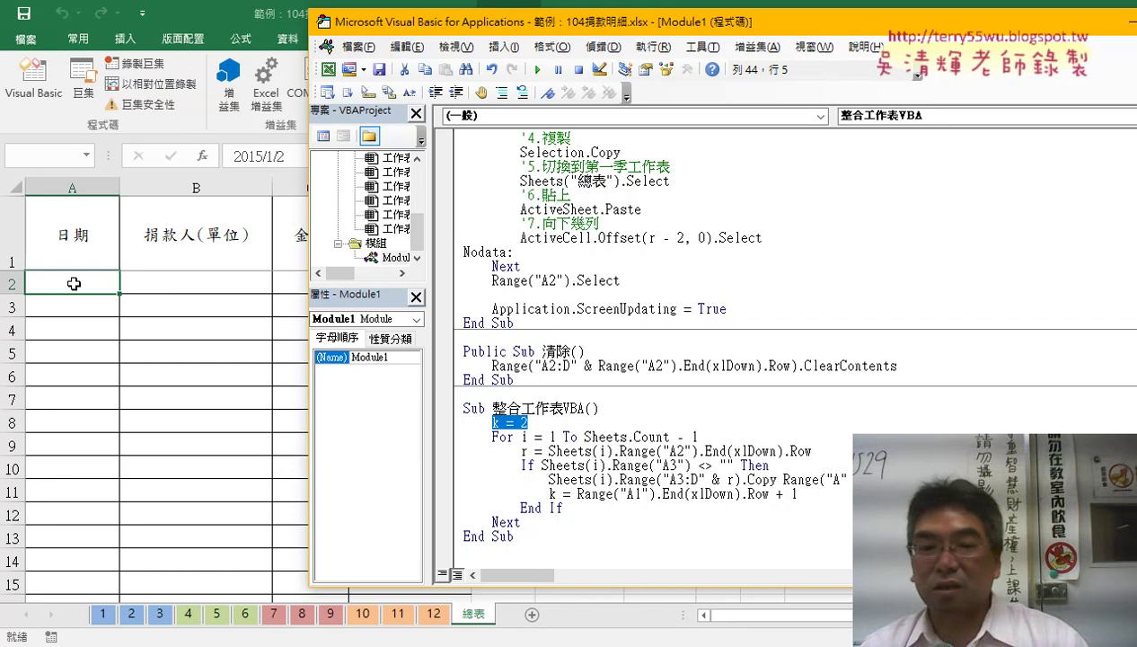
{"action": "double_click", "coordinate": [515, 437]}
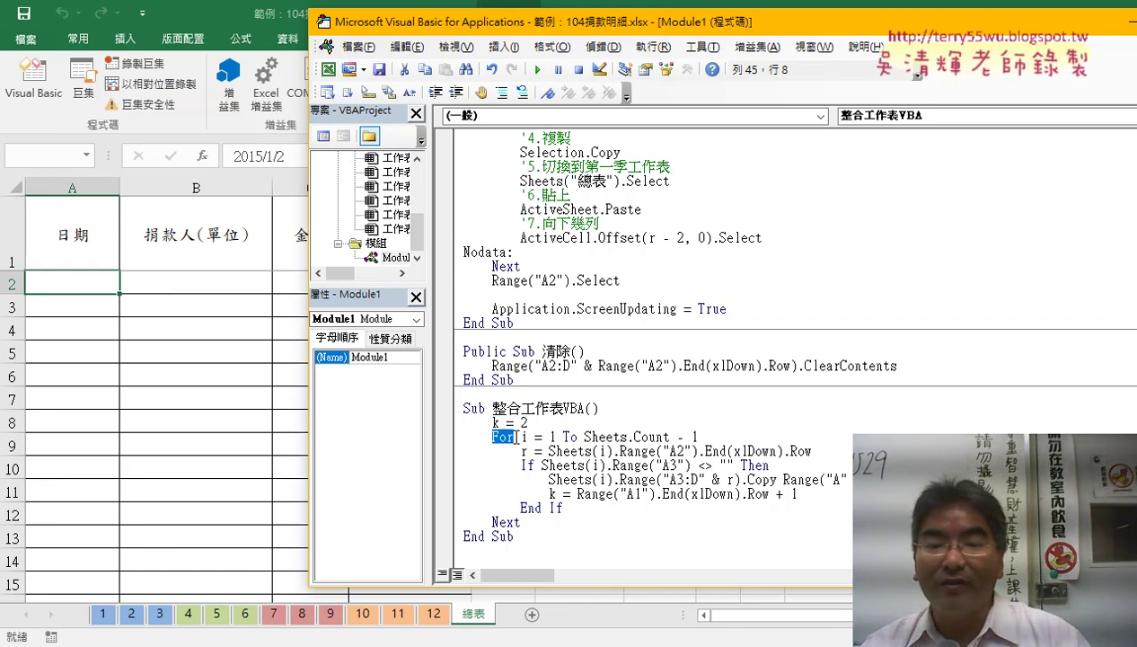
{"action": "left_click_drag", "start_coordinate": [515, 437], "coordinate": [697, 437]}
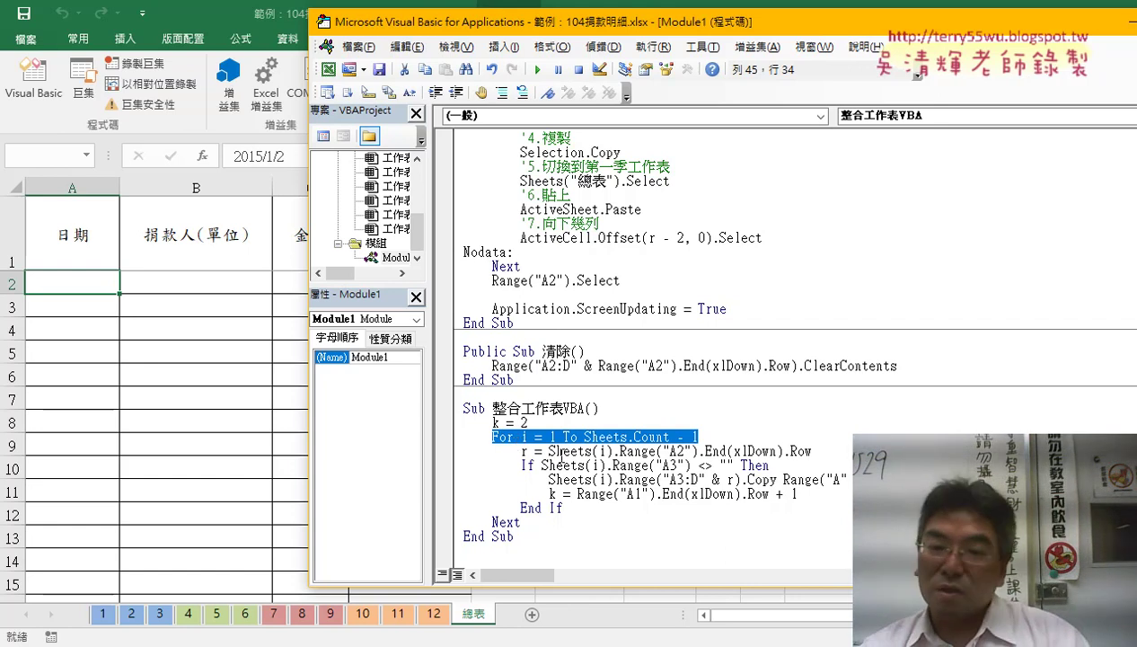
{"action": "left_click_drag", "start_coordinate": [548, 450], "coordinate": [822, 456]}
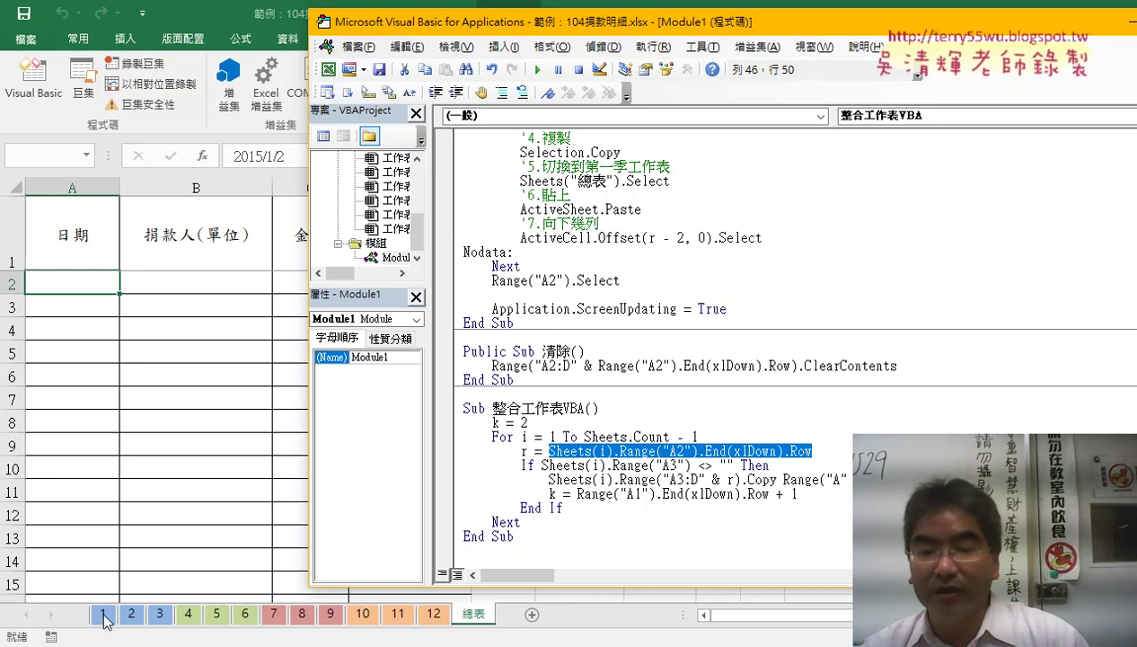
{"action": "double_click", "coordinate": [525, 451]}
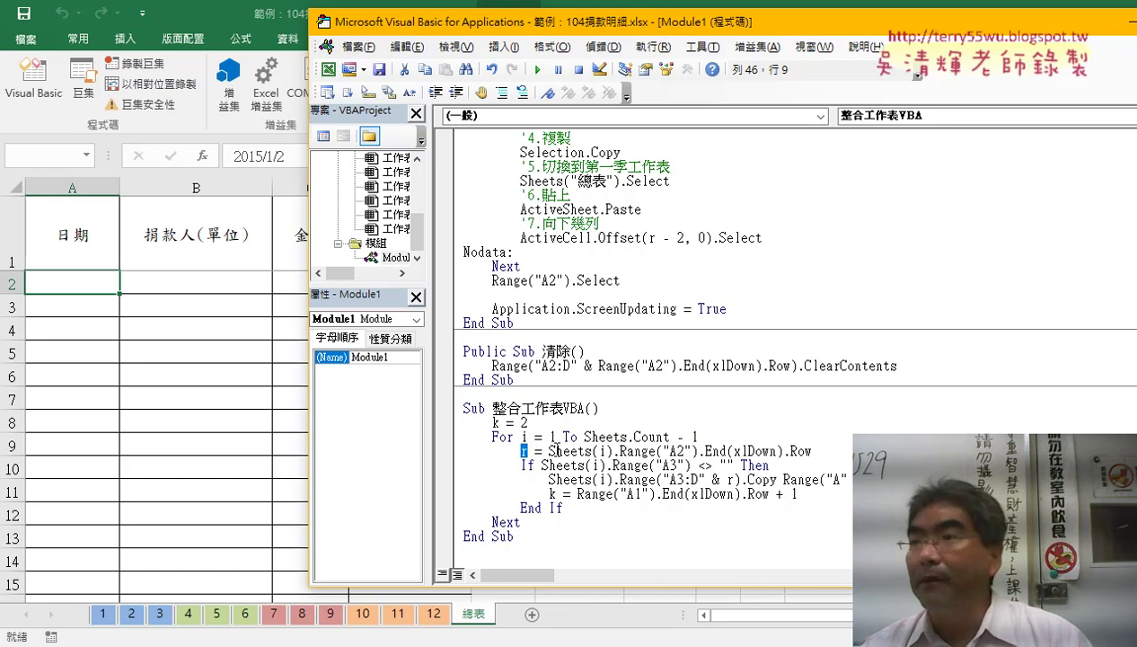
{"action": "left_click_drag", "start_coordinate": [549, 450], "coordinate": [813, 449]}
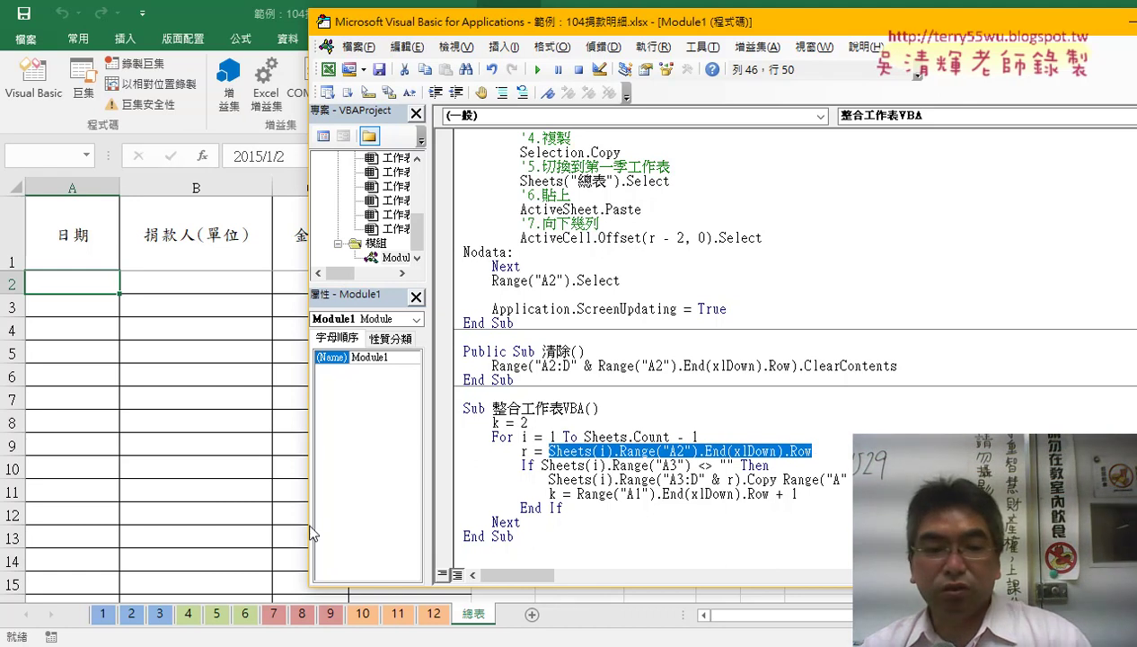
{"action": "left_click", "coordinate": [104, 613]}
Step: Clear sheet 1's donation row A3:D3 with Delete
{"action": "left_click_drag", "start_coordinate": [59, 301], "coordinate": [512, 300]}
{"action": "key", "text": "Delete"}
{"action": "key", "text": "Up"}
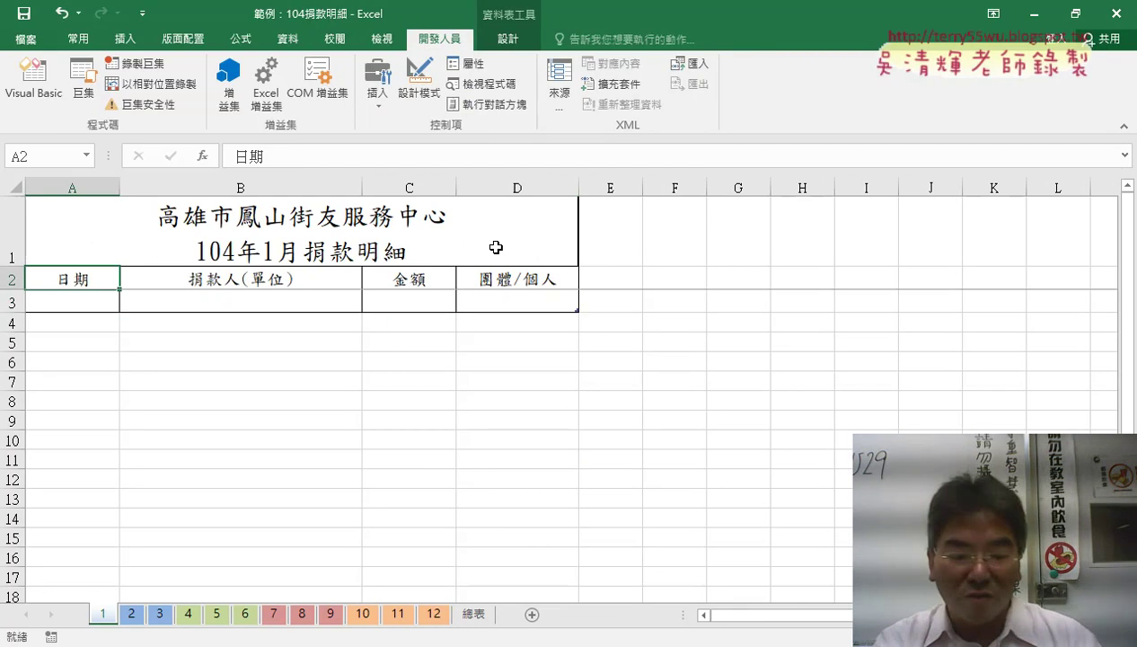
{"action": "key", "text": "Down"}
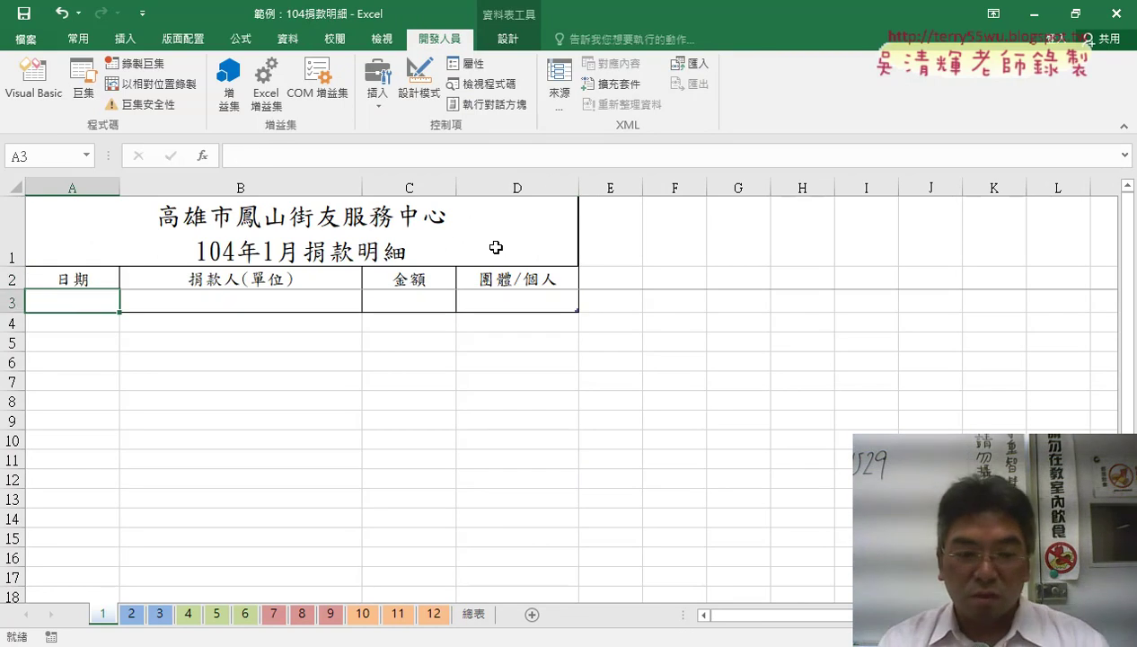
{"action": "key", "text": "Up"}
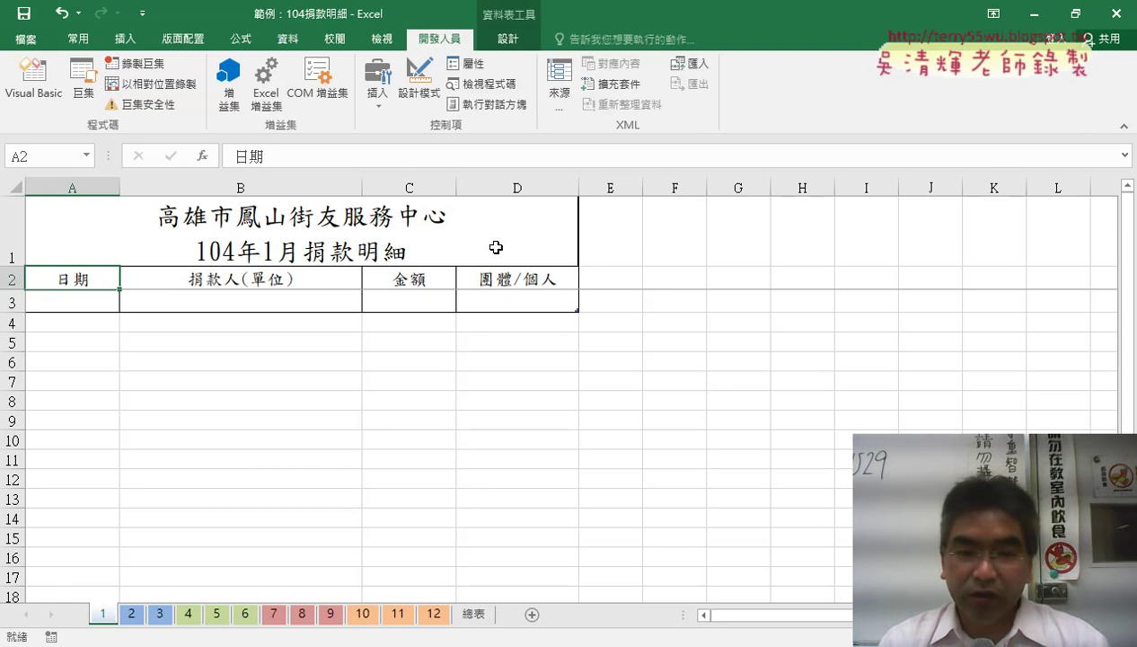
{"action": "key", "text": "Down"}
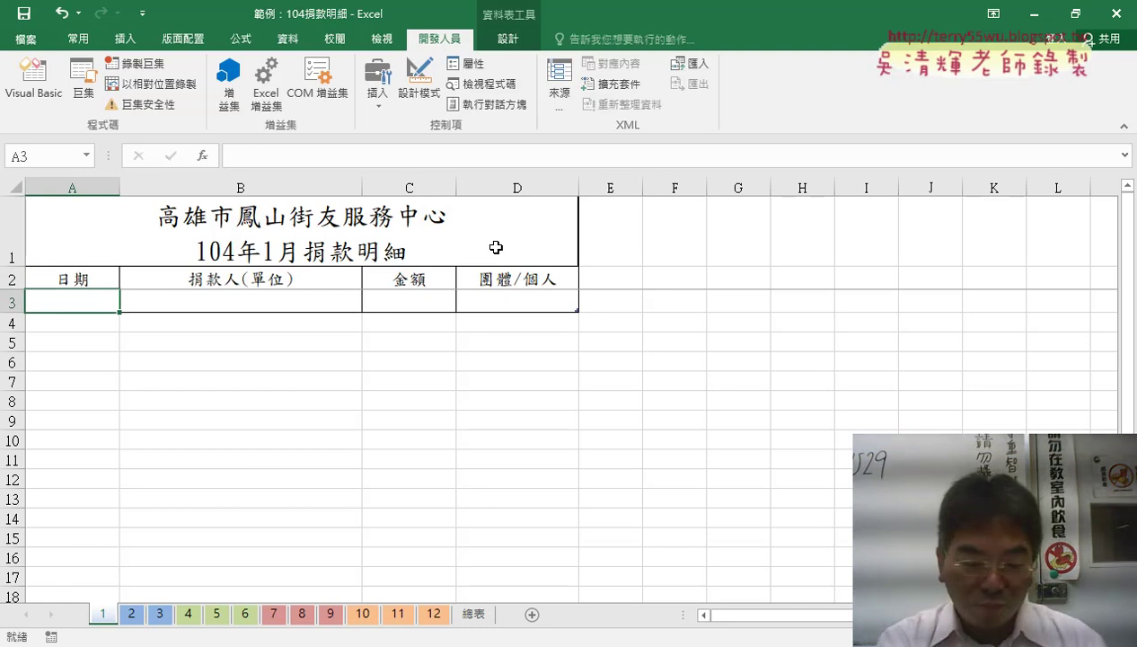
Step: Undo and redo the row 3 clearing so it stays empty, then return to the VBA editor
{"action": "key", "text": "ctrl+z"}
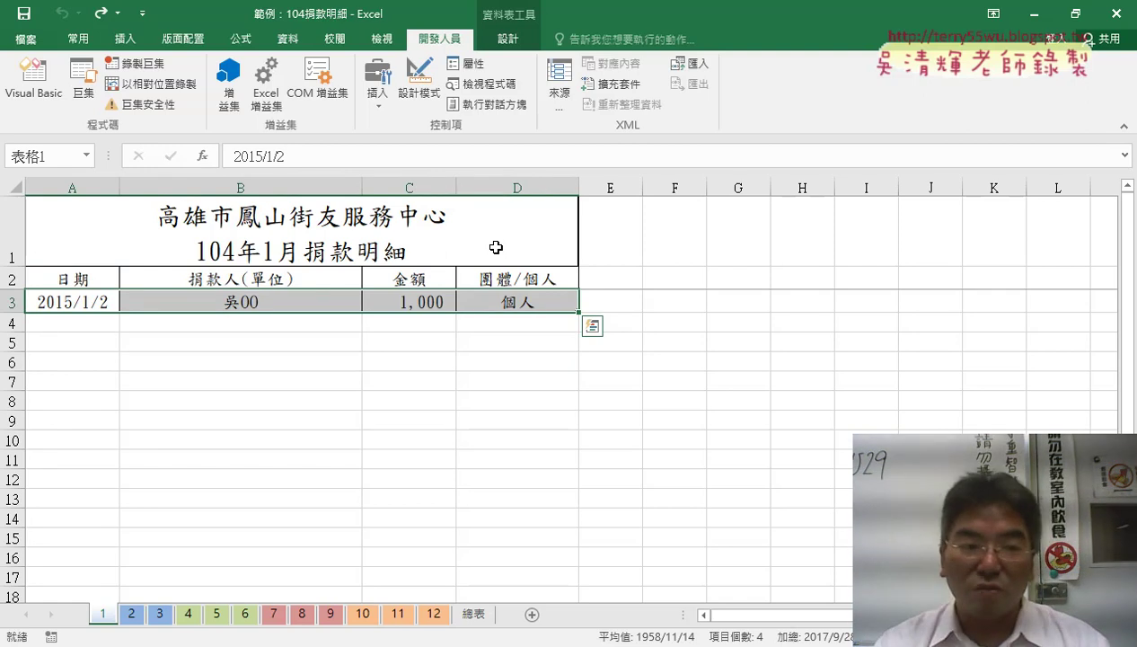
{"action": "key", "text": "ctrl+y"}
{"action": "key", "text": "Up"}
{"action": "key", "text": "Down"}
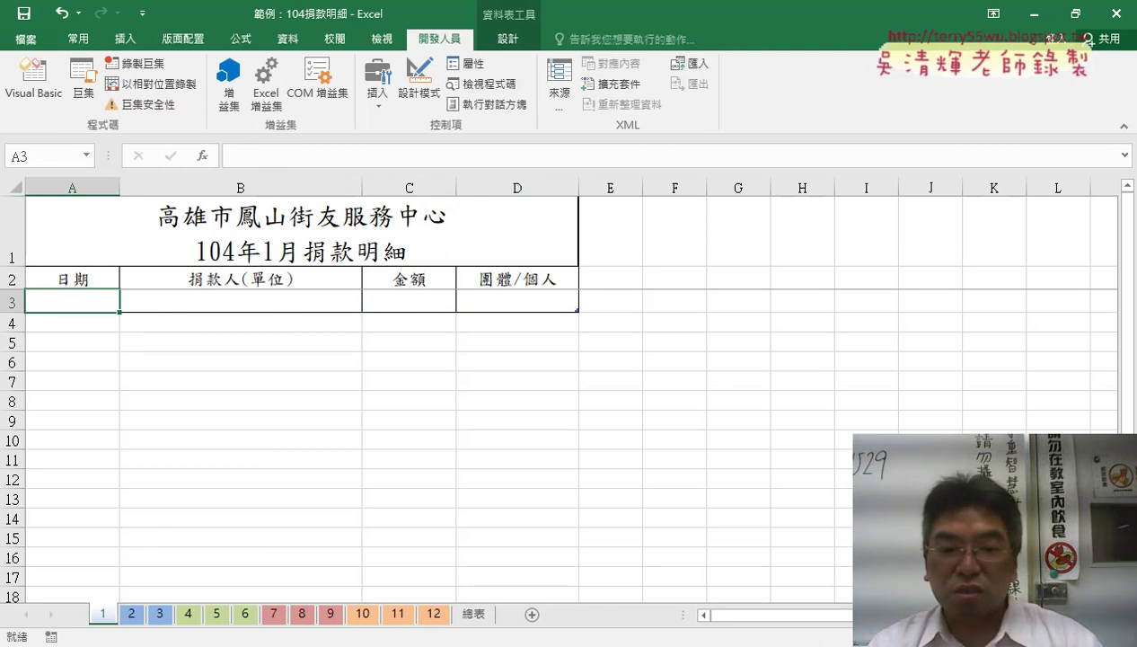
{"action": "left_click", "coordinate": [270, 557]}
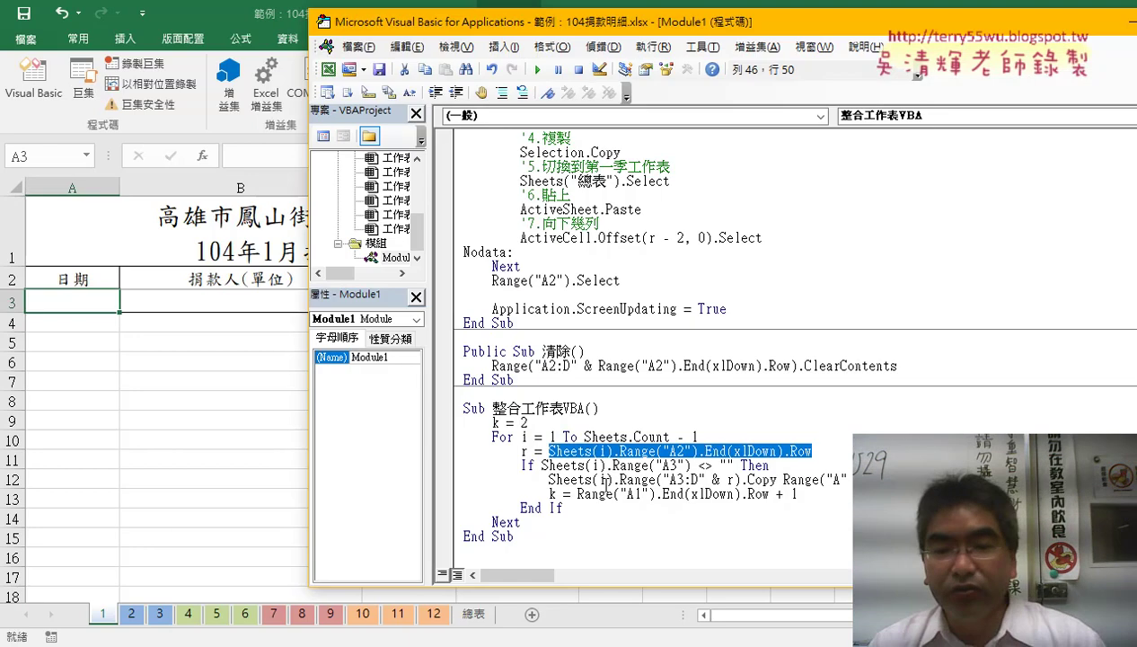
Step: Restore sheet 1's row 3 donation (2015/1/2, 吳00, 1,000) with Ctrl+Z, then go back to VBA
{"action": "left_click_drag", "start_coordinate": [541, 465], "coordinate": [732, 465]}
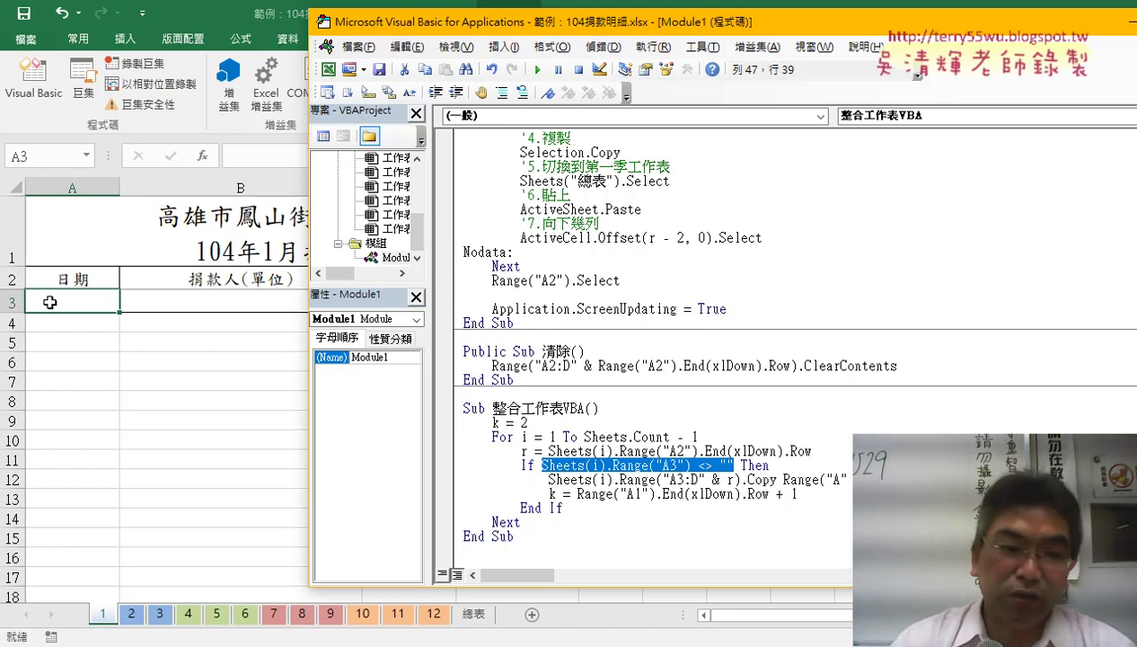
{"action": "left_click", "coordinate": [111, 321]}
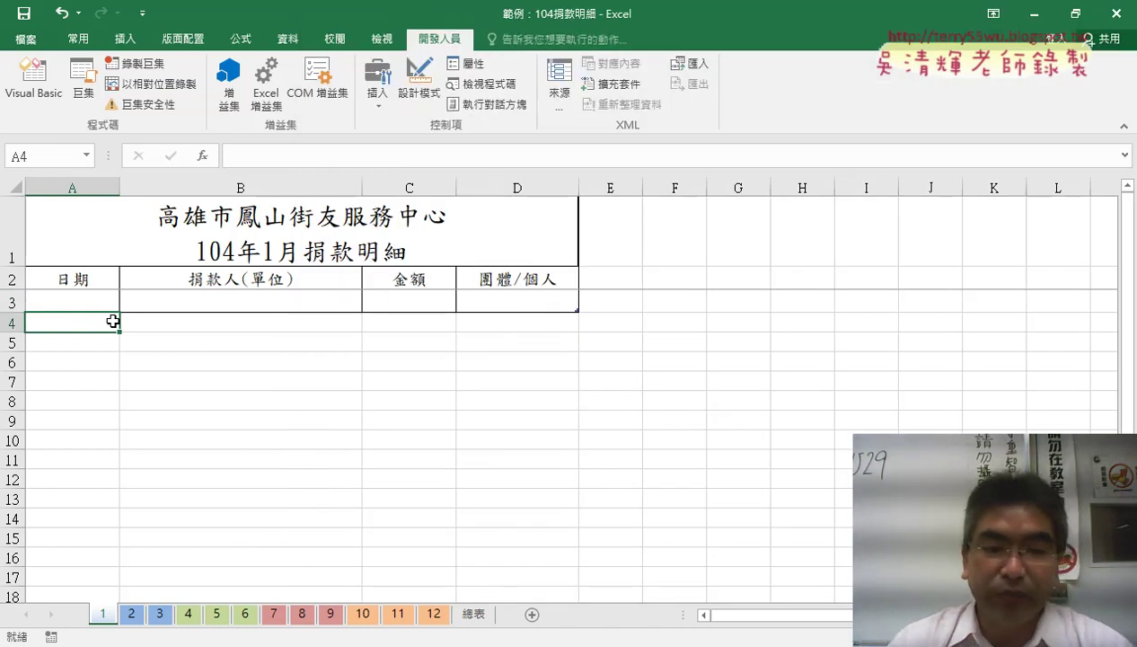
{"action": "key", "text": "ctrl+z"}
{"action": "left_click", "coordinate": [370, 645]}
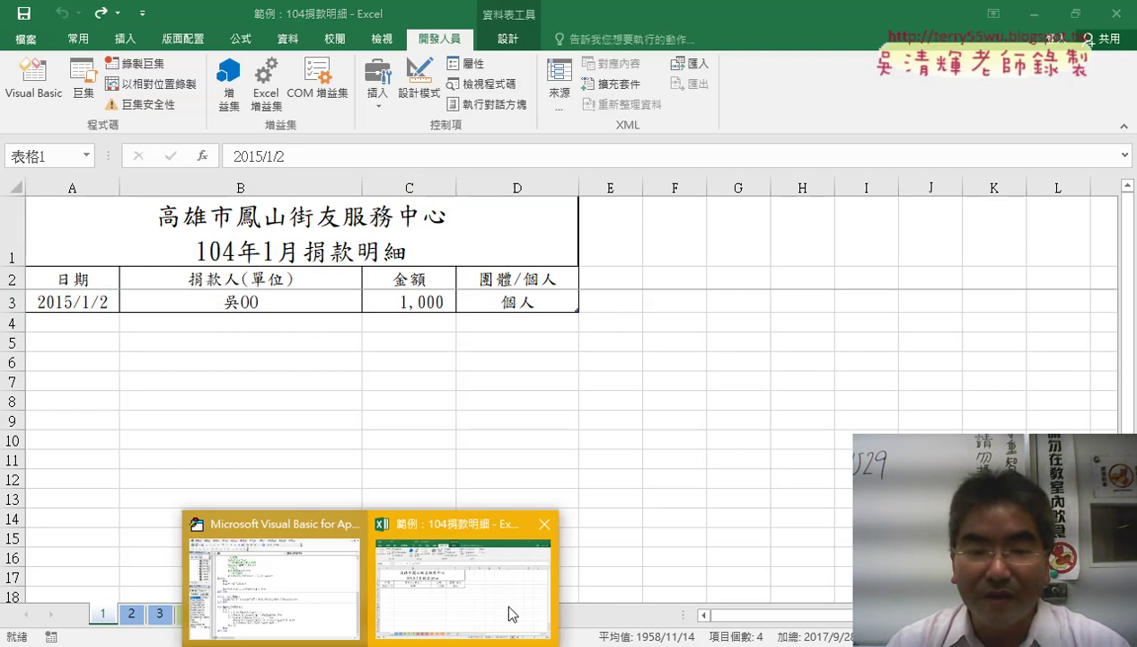
{"action": "left_click", "coordinate": [335, 588]}
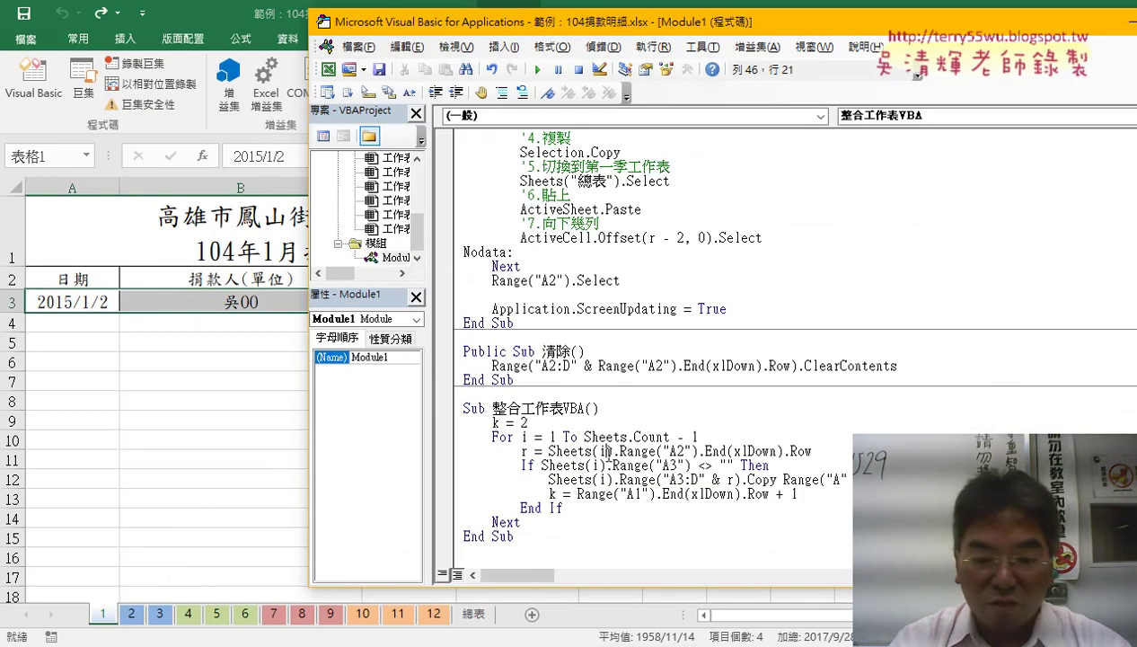
Step: Step through 整合工作表VBA with F8 past the Copy line into Range("A" & k) on 總表
{"action": "key", "text": "F8"}
{"action": "key", "text": "F8"}
{"action": "key", "text": "F8"}
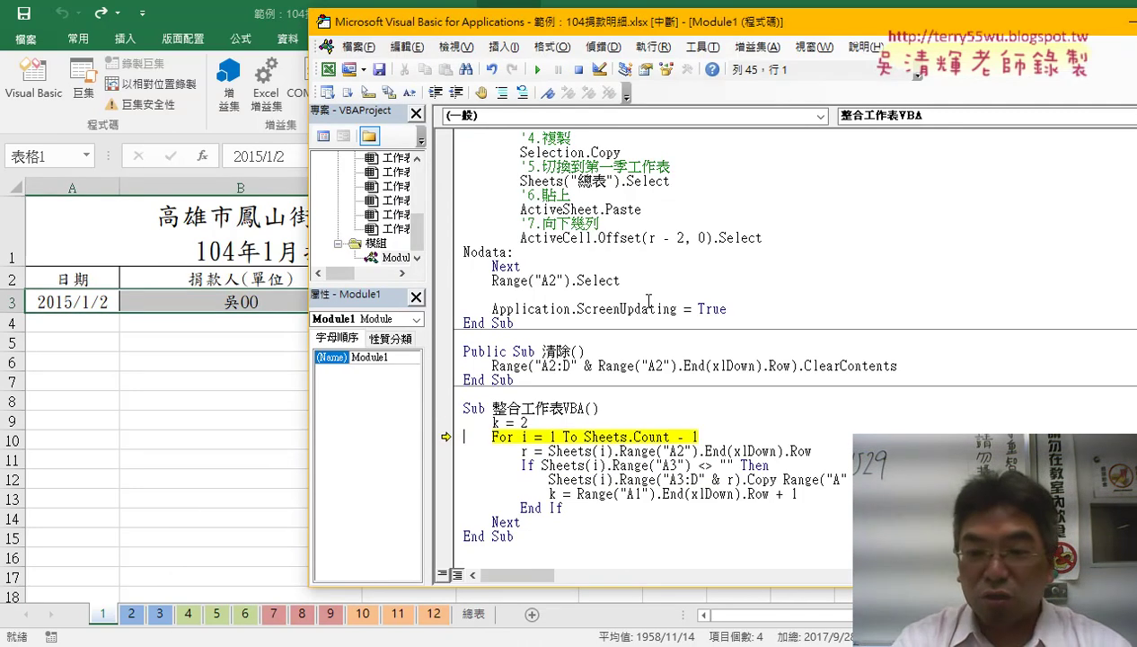
{"action": "key", "text": "F8"}
{"action": "key", "text": "F8"}
{"action": "key", "text": "F8"}
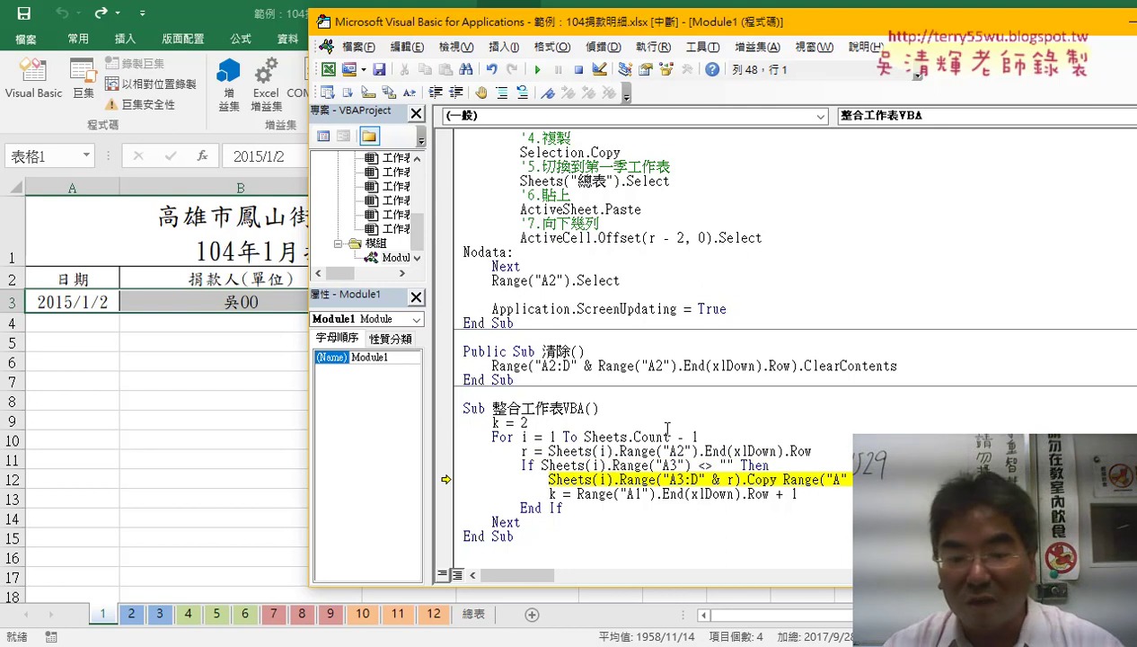
{"action": "key", "text": "F5"}
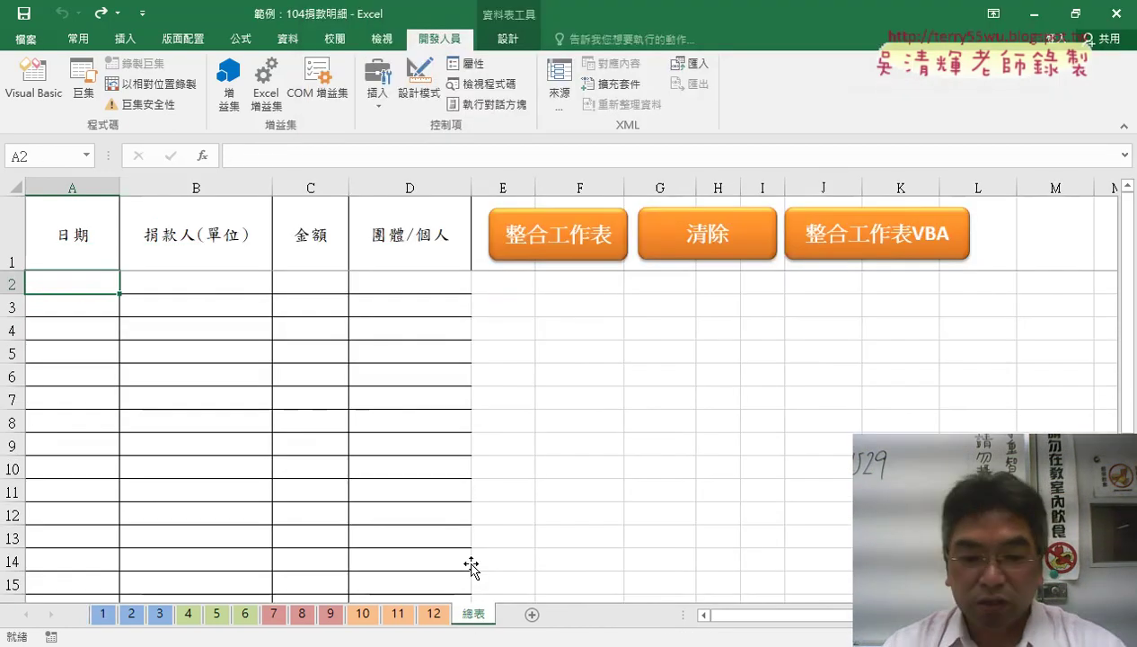
{"action": "mouse_move", "coordinate": [409, 637]}
{"action": "left_click", "coordinate": [304, 601]}
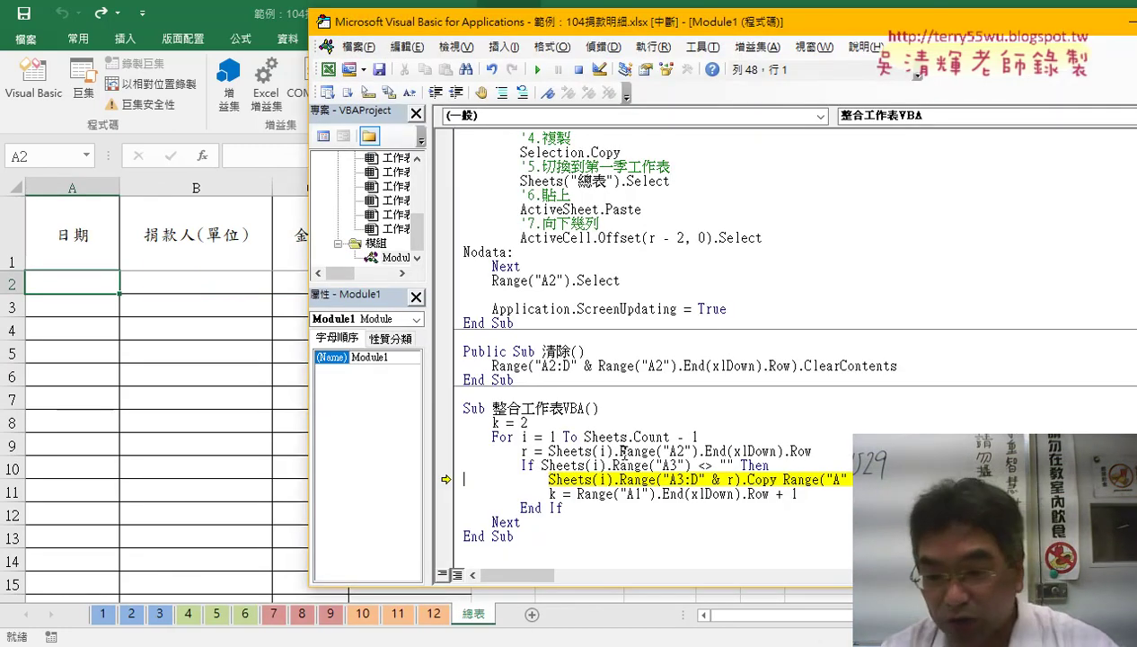
{"action": "left_click_drag", "start_coordinate": [783, 480], "coordinate": [882, 480]}
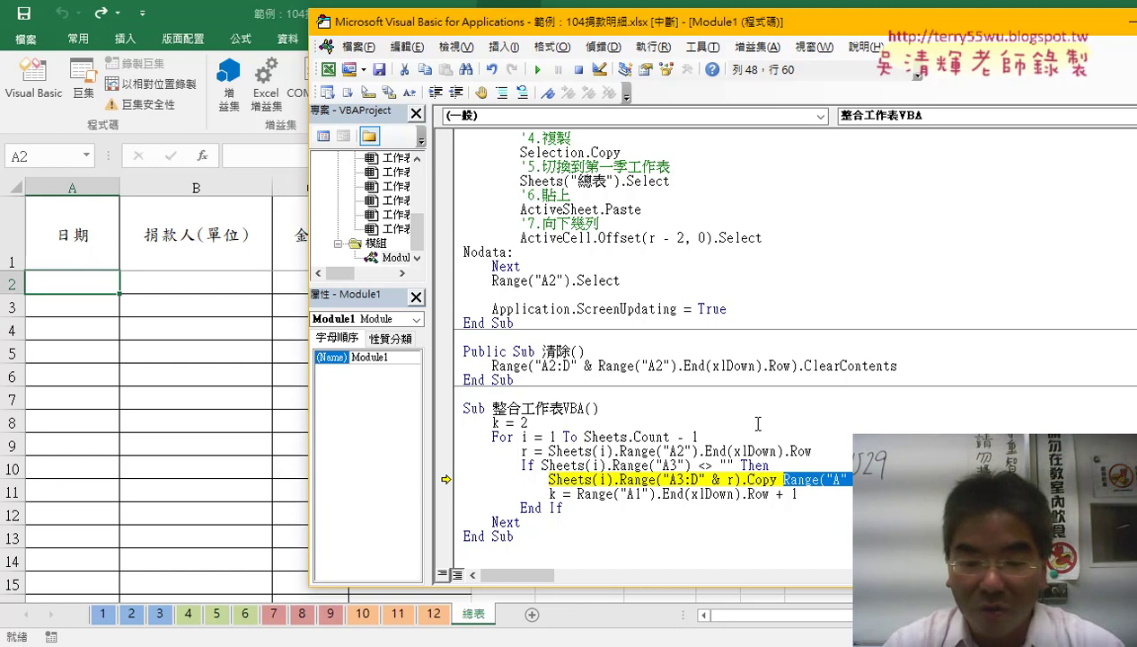
{"action": "key", "text": "F8"}
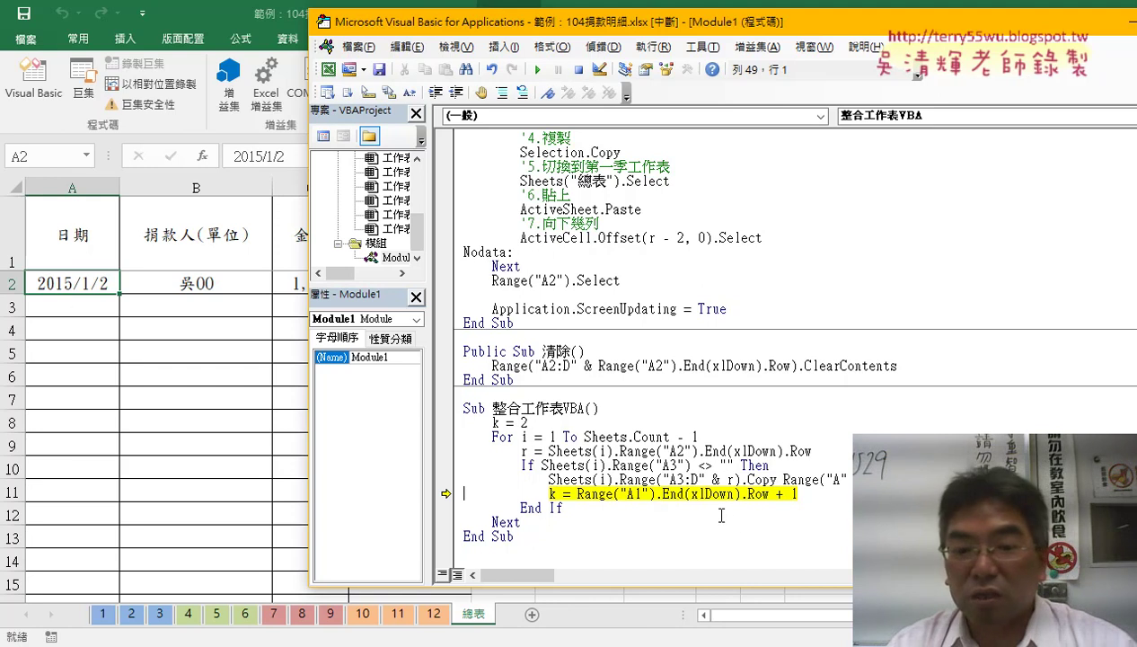
Step: Change the A1 reference on the k update line to A2
{"action": "left_click_drag", "start_coordinate": [577, 493], "coordinate": [777, 496]}
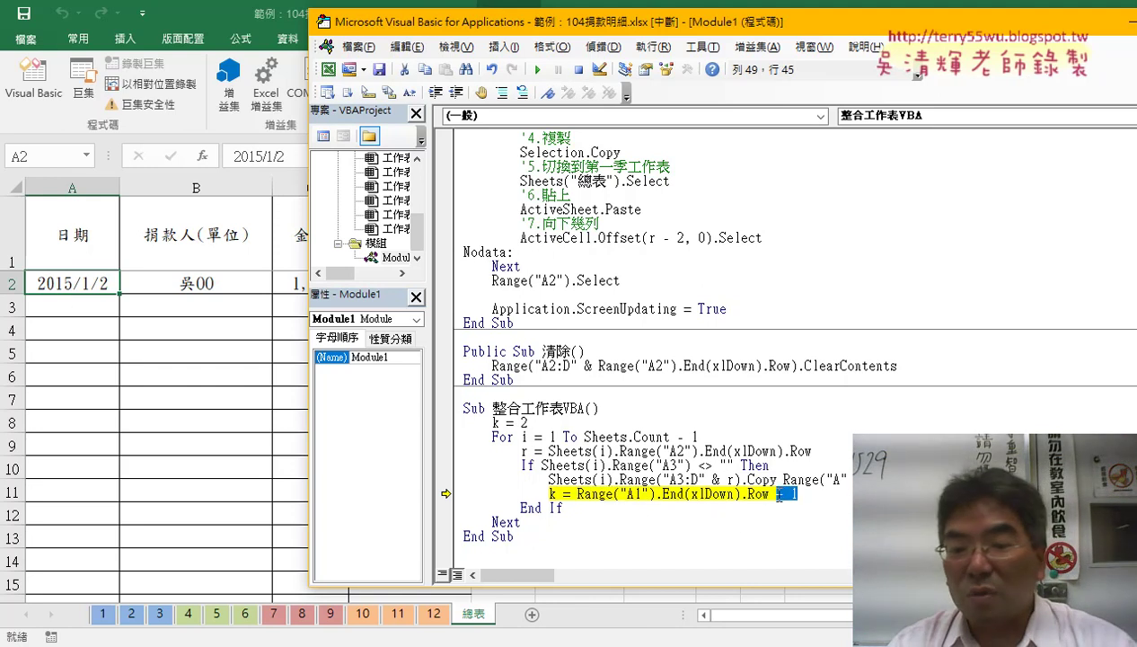
{"action": "double_click", "coordinate": [632, 494]}
{"action": "type", "text": "A2"}
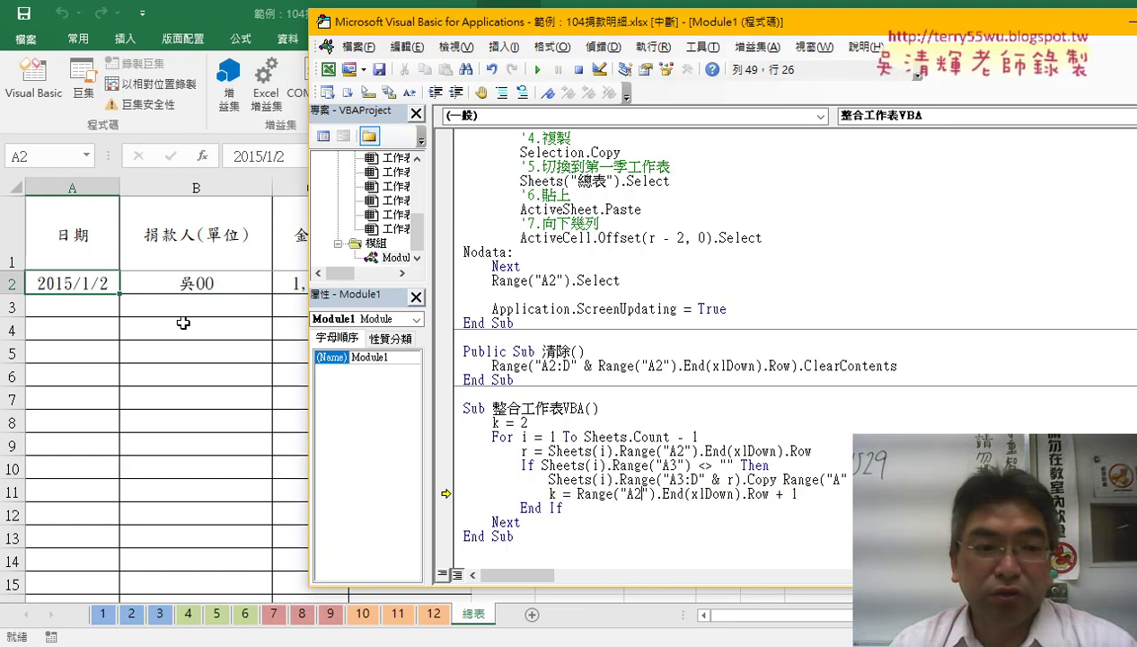
Step: Check in Excel that 總表 row 2 now holds the first donation row
{"action": "left_click", "coordinate": [90, 283]}
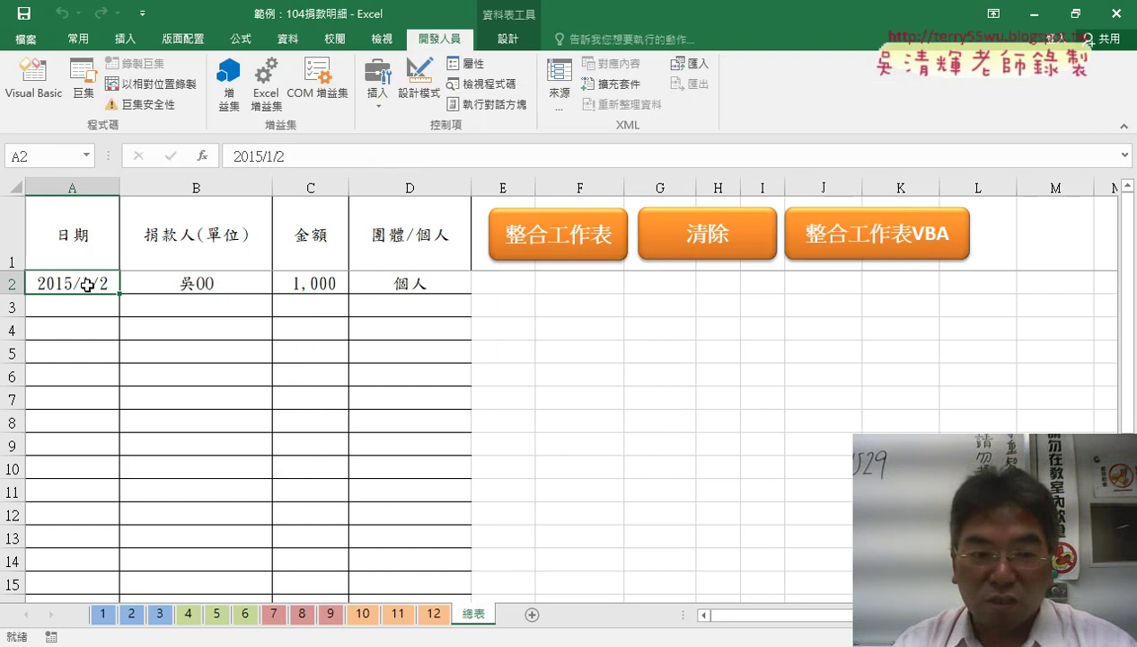
{"action": "key", "text": "ctrl+Down"}
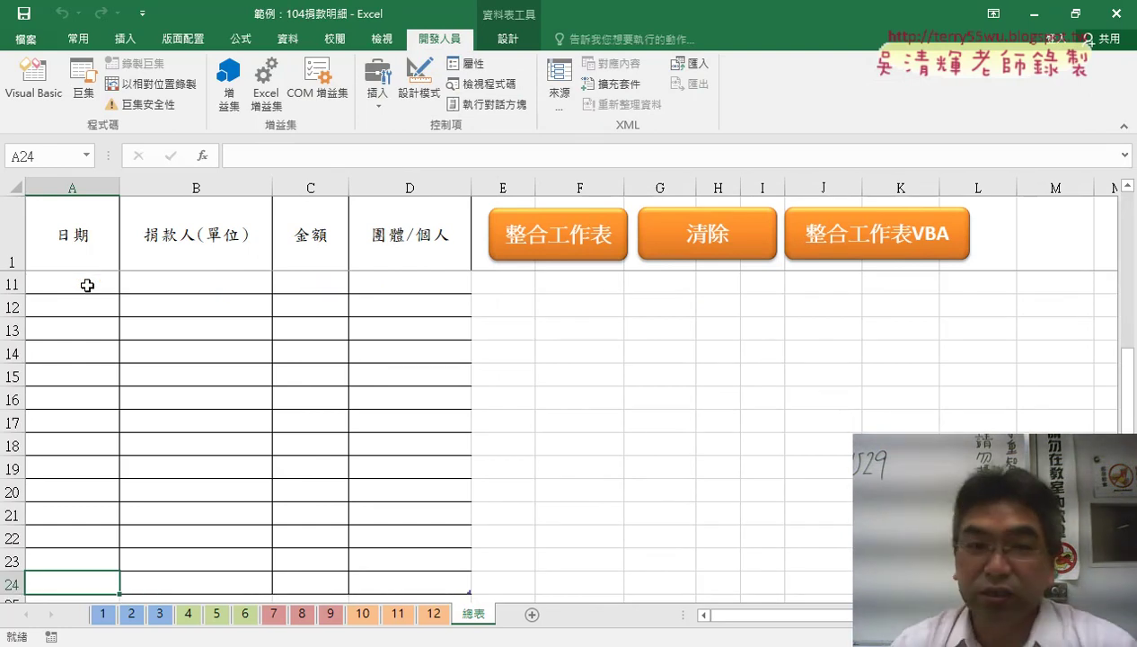
{"action": "key", "text": "ctrl+Up"}
{"action": "key", "text": "ctrl+Up"}
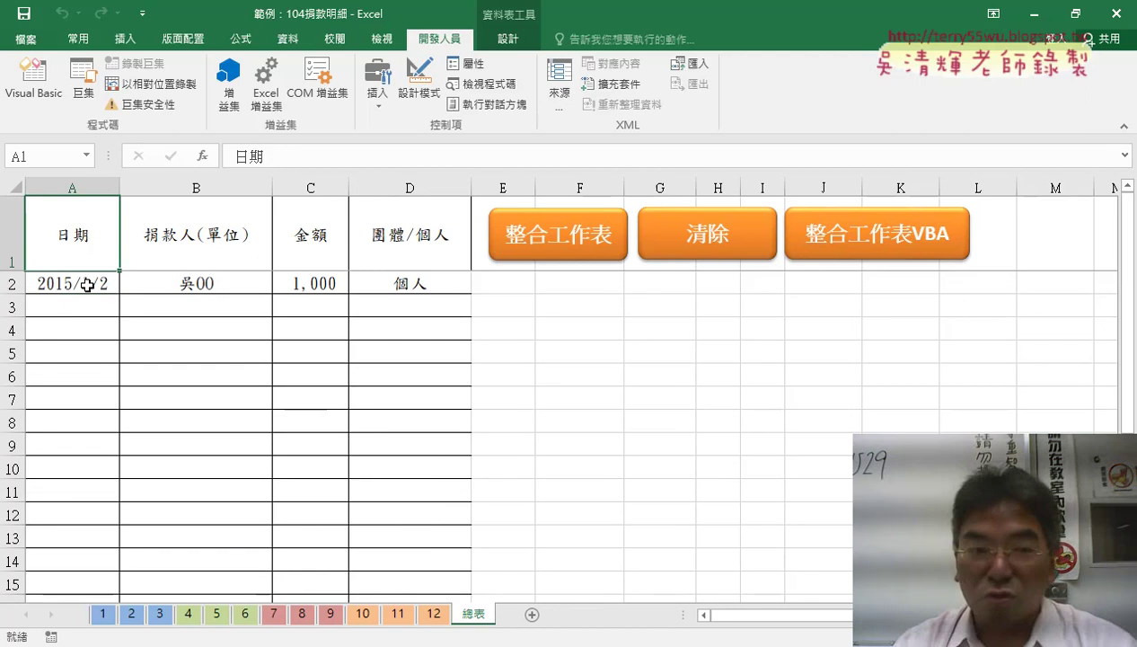
{"action": "key", "text": "Down"}
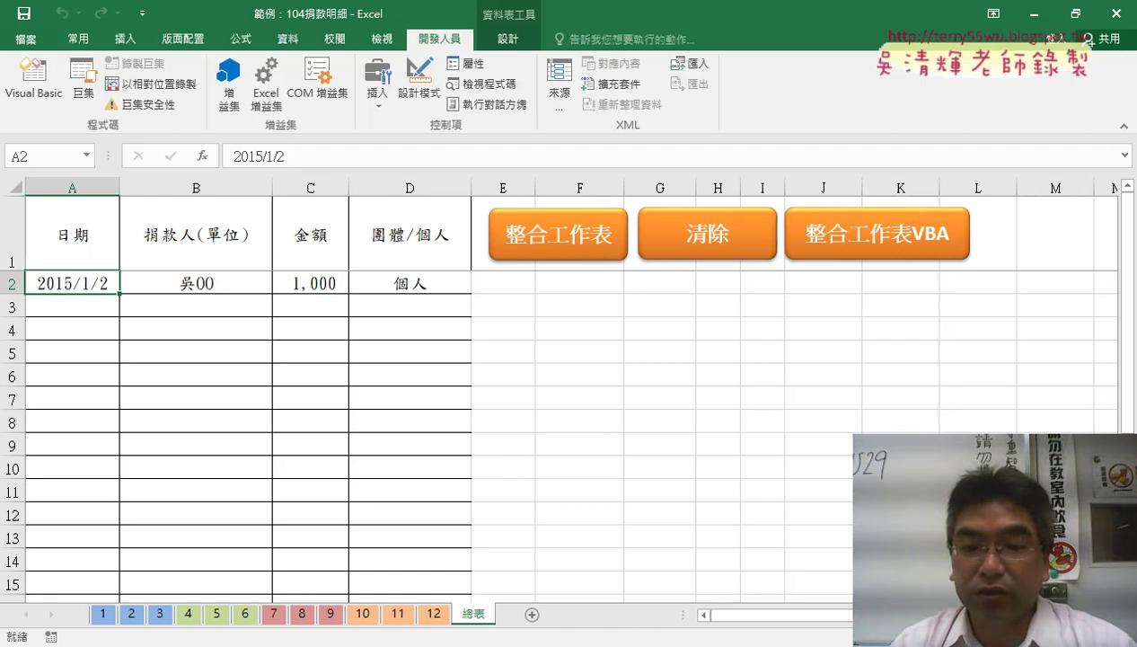
Step: Back in the code, change Range("A2") on the k line to Range("A1")
{"action": "mouse_move", "coordinate": [460, 636]}
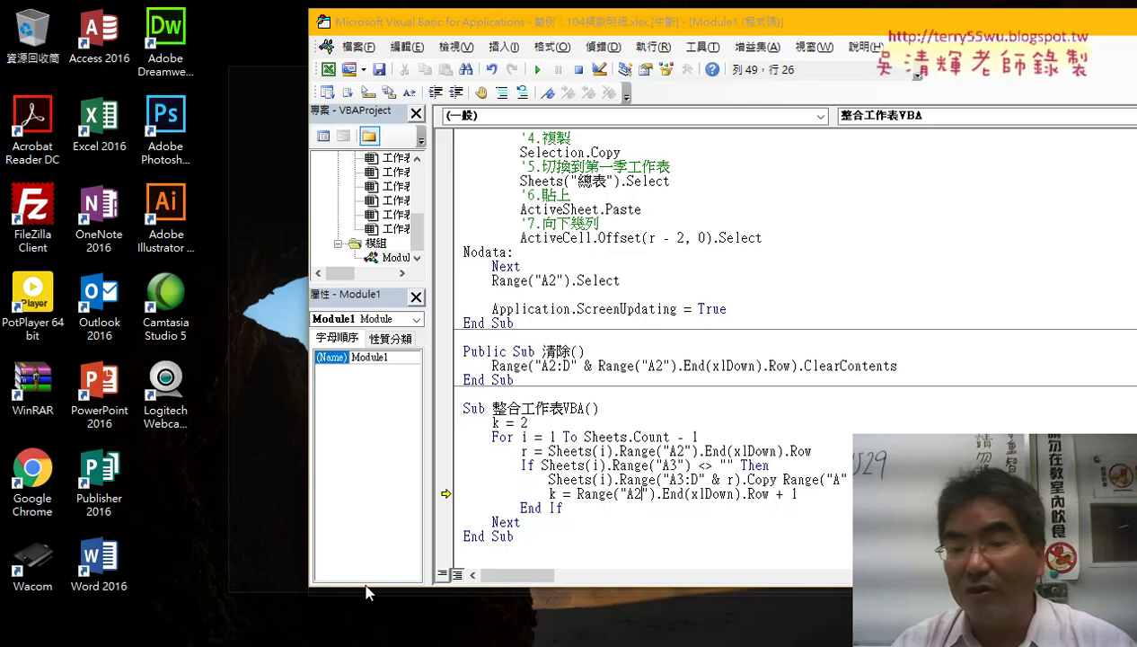
{"action": "left_click", "coordinate": [359, 588]}
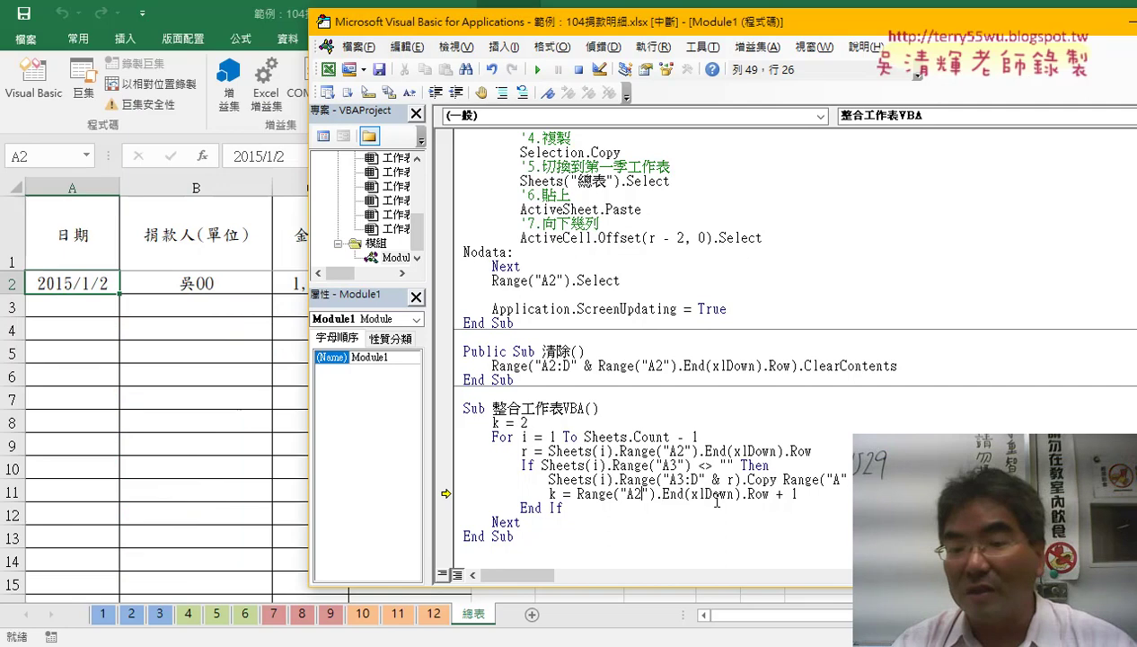
{"action": "left_click_drag", "start_coordinate": [642, 492], "coordinate": [634, 492]}
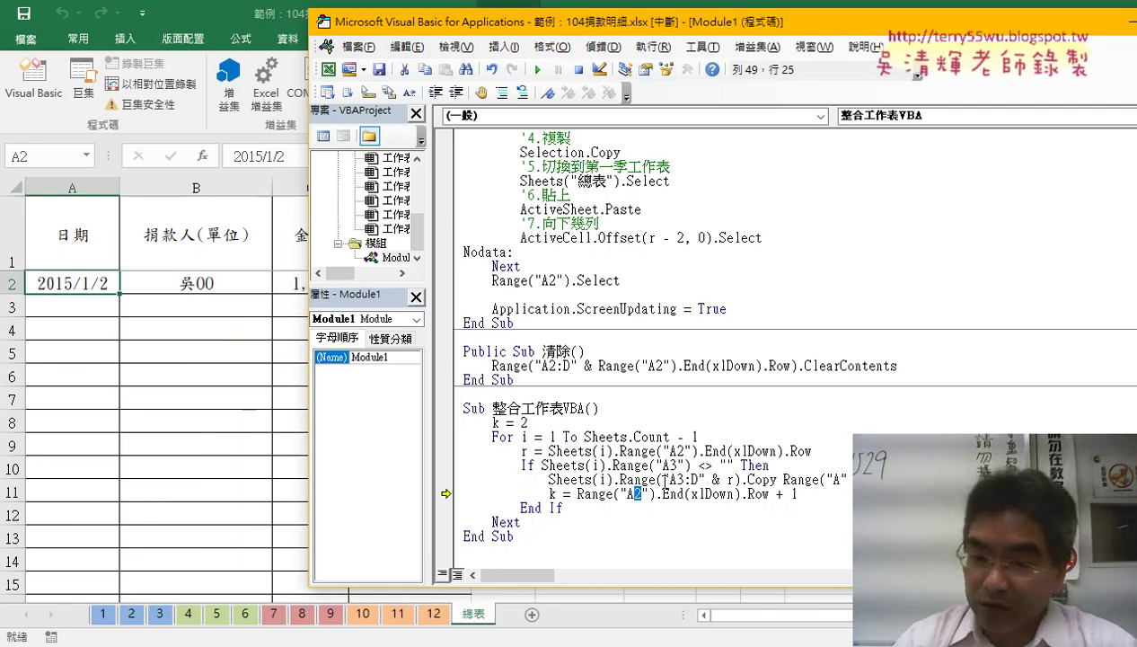
{"action": "type", "text": "1"}
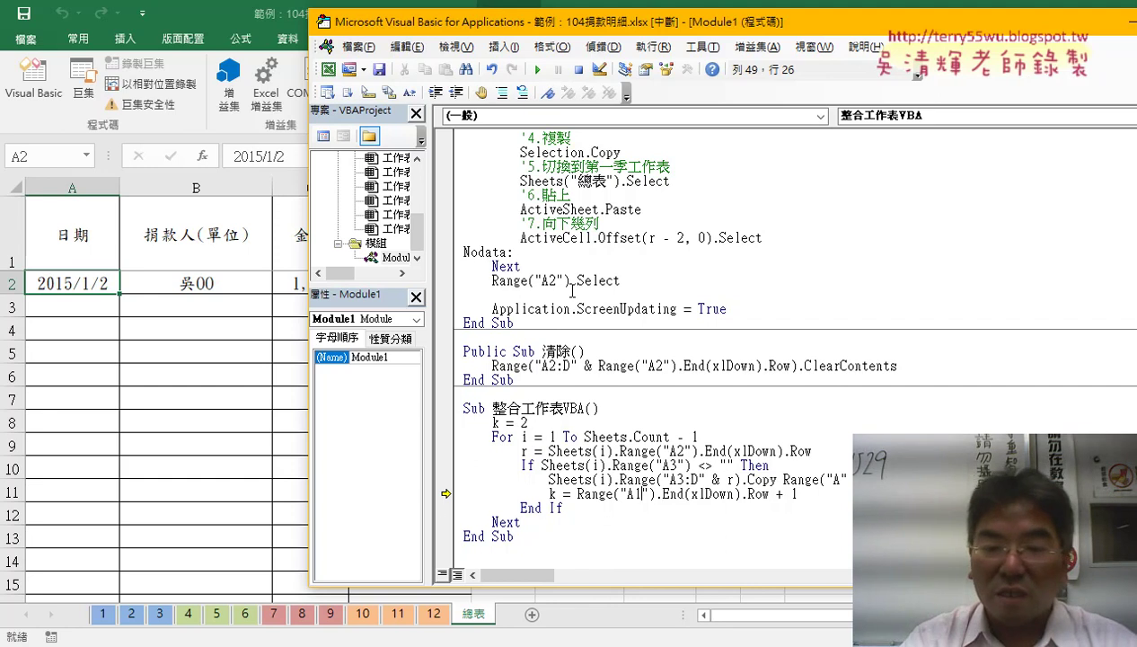
Step: Step the macro with F8 through the row count into the next sheet's If check
{"action": "key", "text": "F8"}
{"action": "key", "text": "F8"}
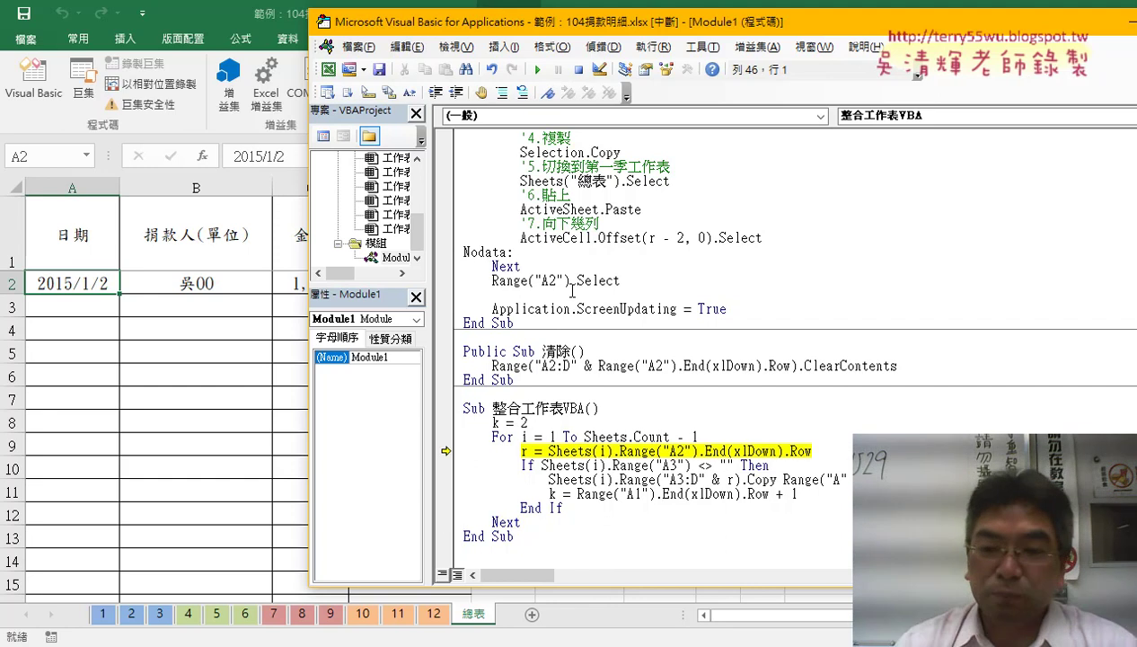
{"action": "key", "text": "F8"}
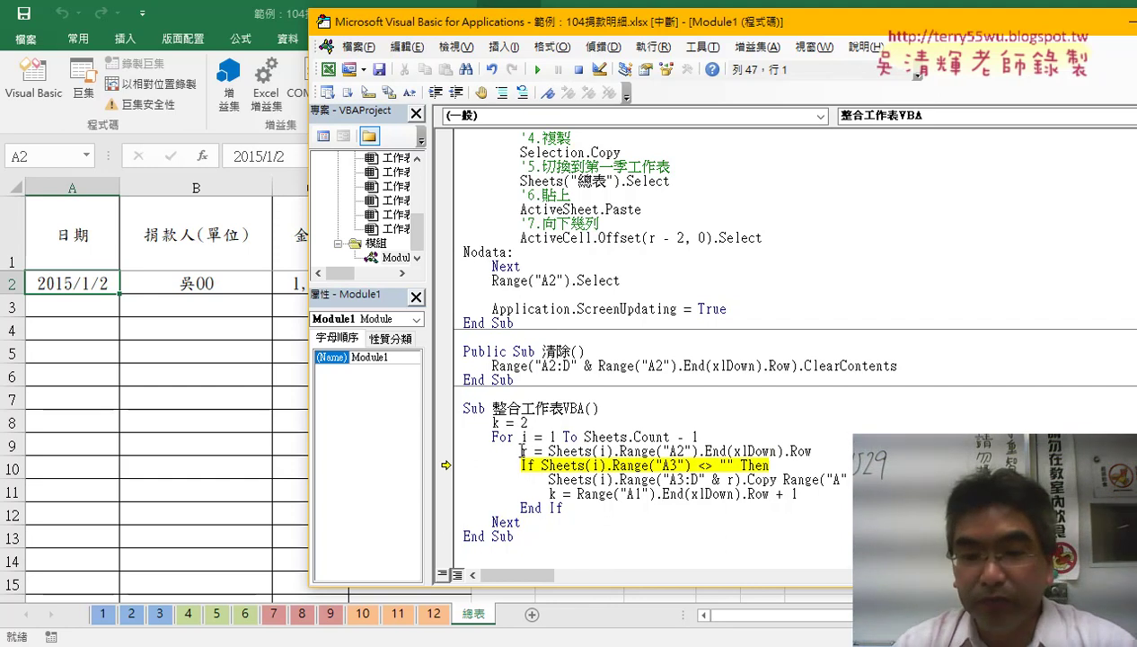
{"action": "mouse_move", "coordinate": [524, 452]}
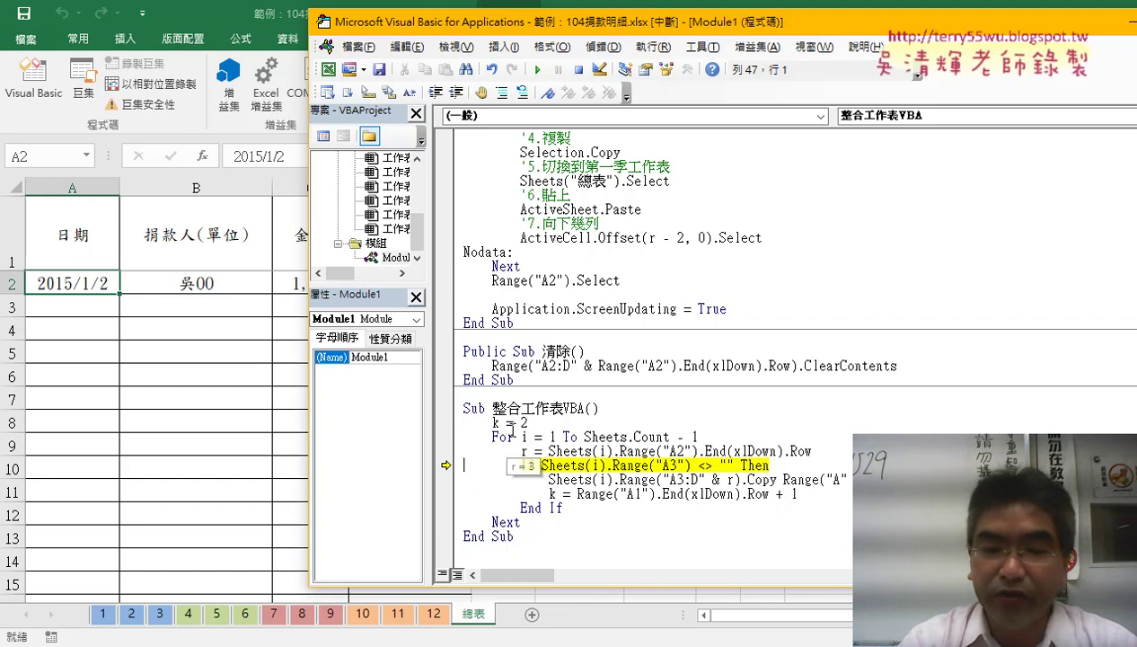
{"action": "key", "text": "F8"}
Step: Step past the Copy line so February's 2015/2/2 donation of 200 fills 總表 row 3, checking sheet 3 and 總表
{"action": "key", "text": "F8"}
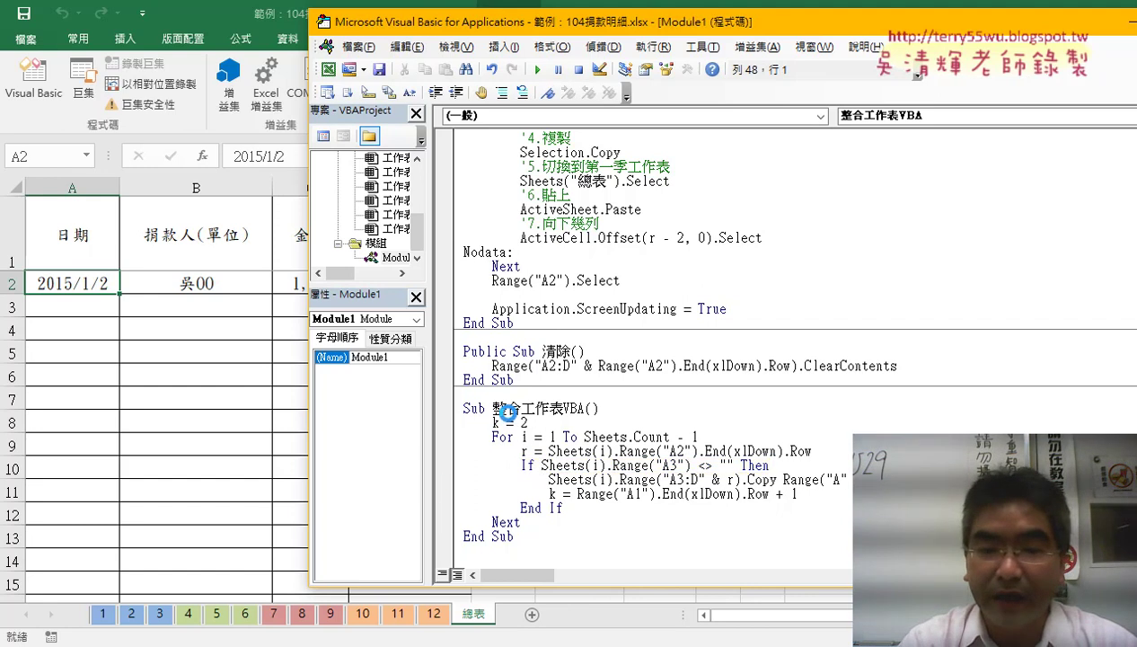
{"action": "key", "text": "F8"}
{"action": "key", "text": "F8"}
{"action": "key", "text": "F8"}
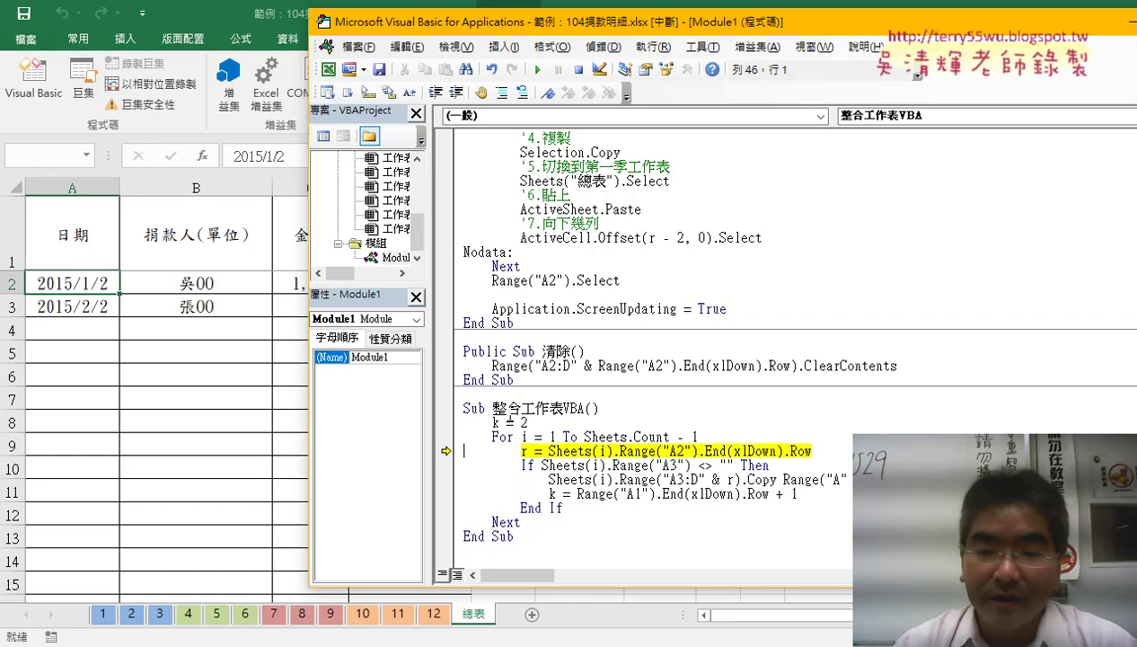
{"action": "key", "text": "F8"}
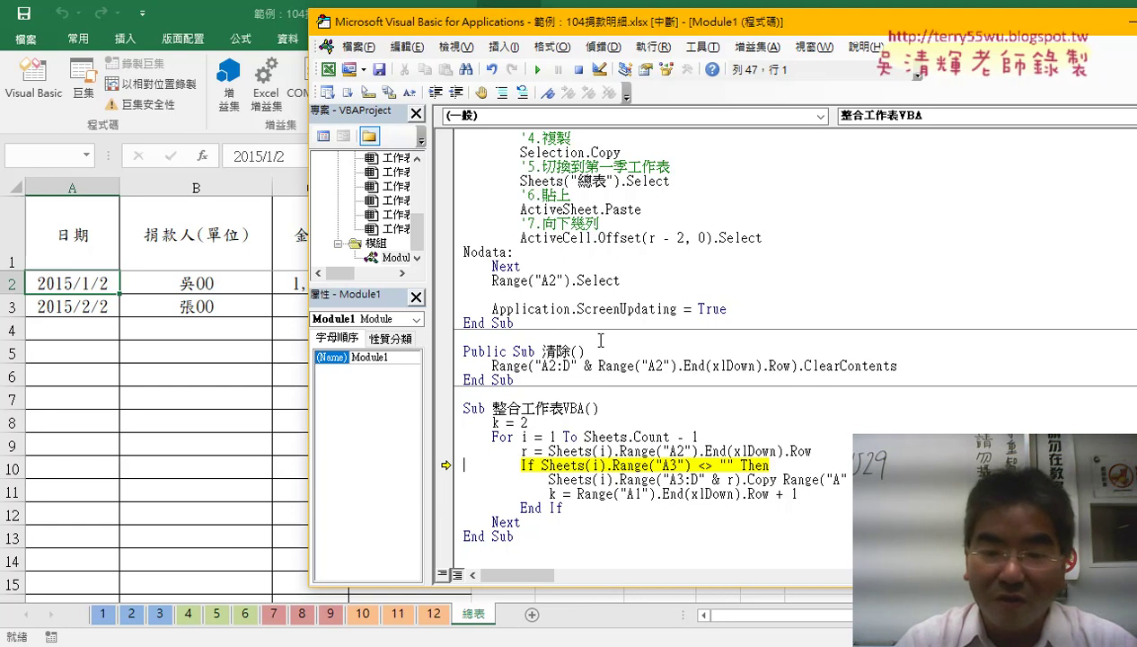
{"action": "key", "text": "F8"}
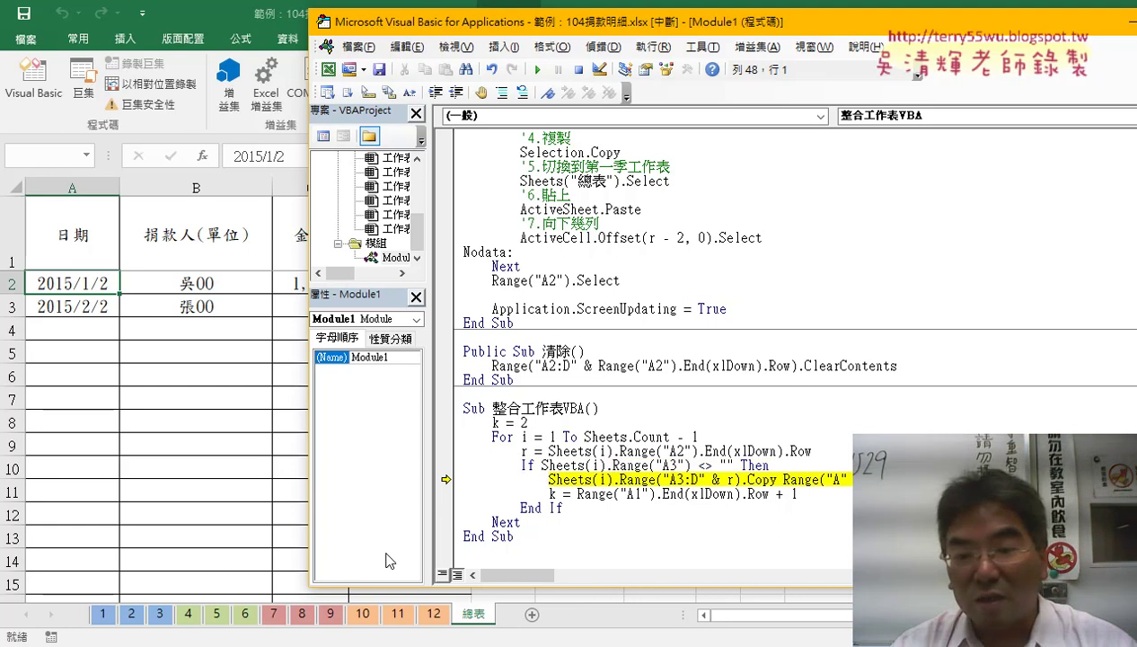
{"action": "left_click", "coordinate": [161, 617]}
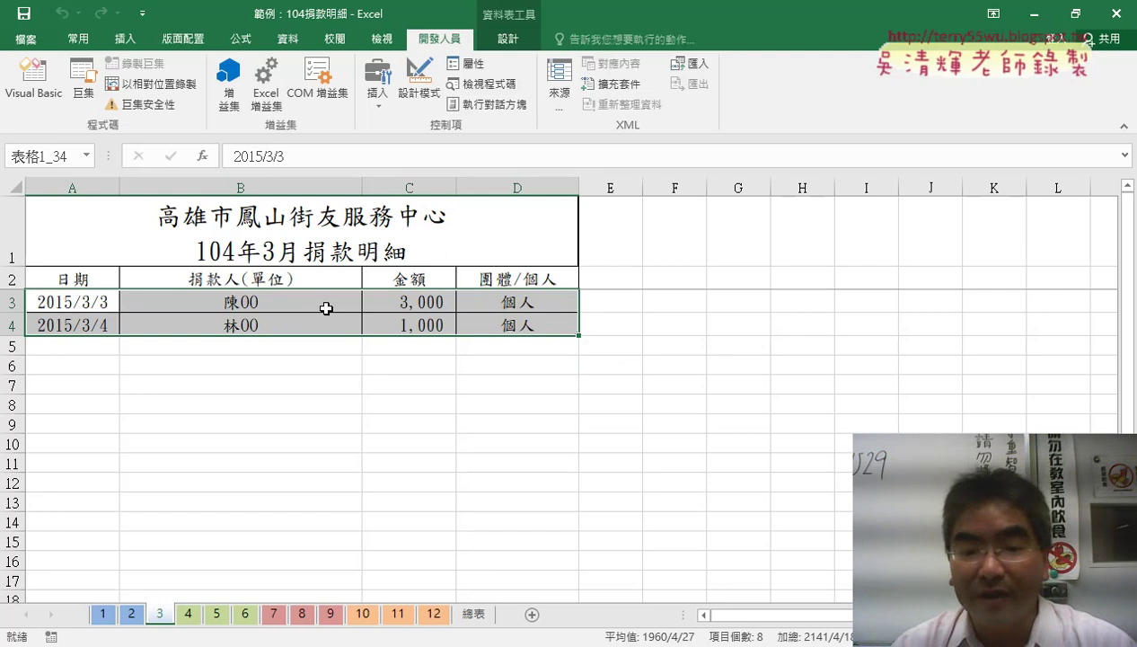
{"action": "left_click", "coordinate": [474, 614]}
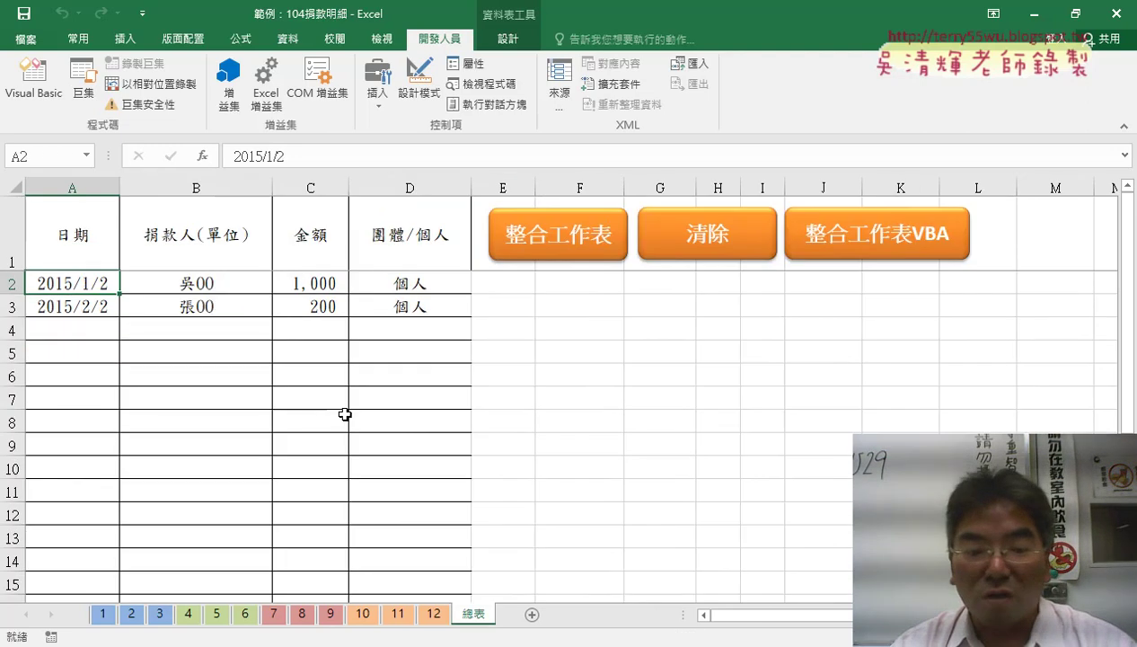
Step: Step through March's copy to End If, then continue the macro to completion
{"action": "mouse_move", "coordinate": [319, 639]}
{"action": "left_click", "coordinate": [319, 584]}
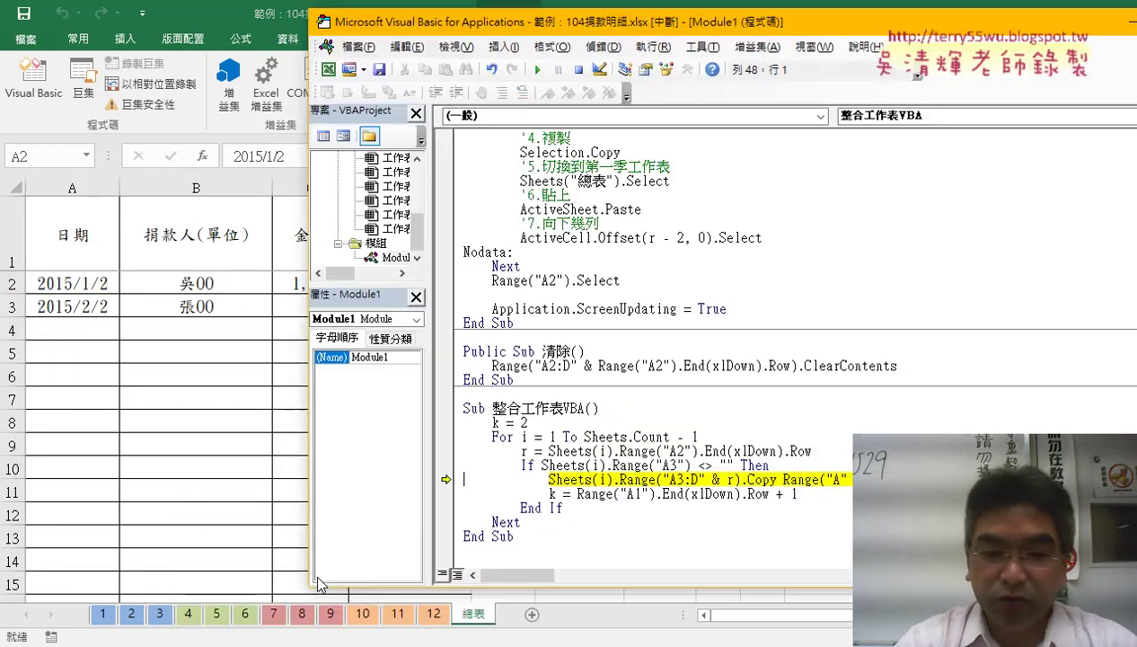
{"action": "key", "text": "F8"}
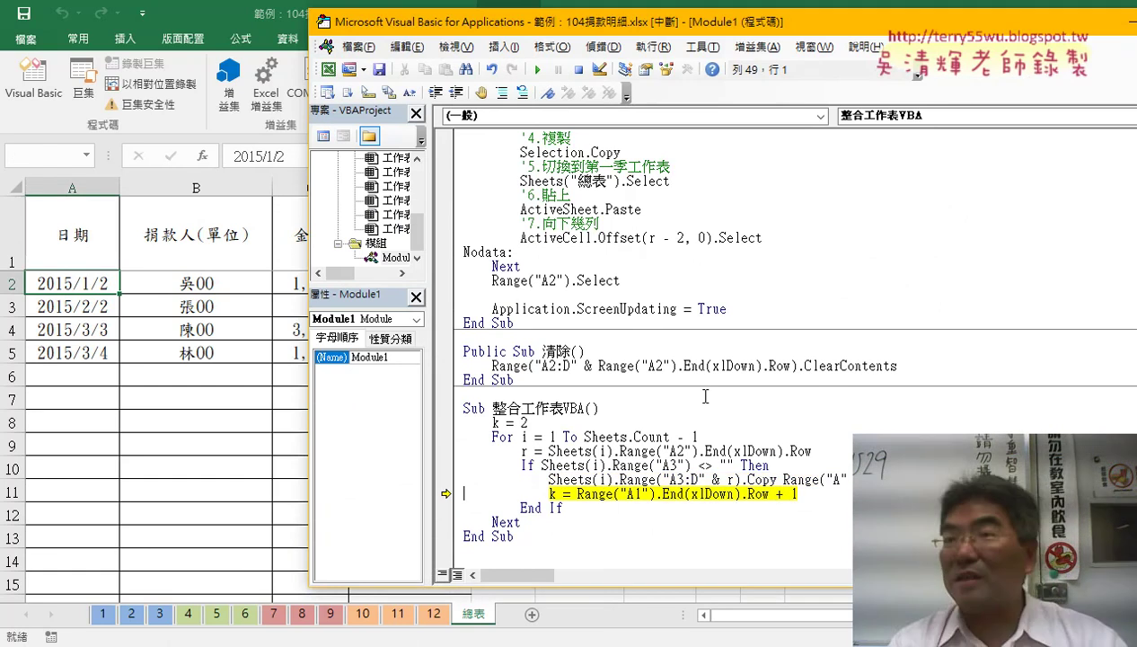
{"action": "key", "text": "F8"}
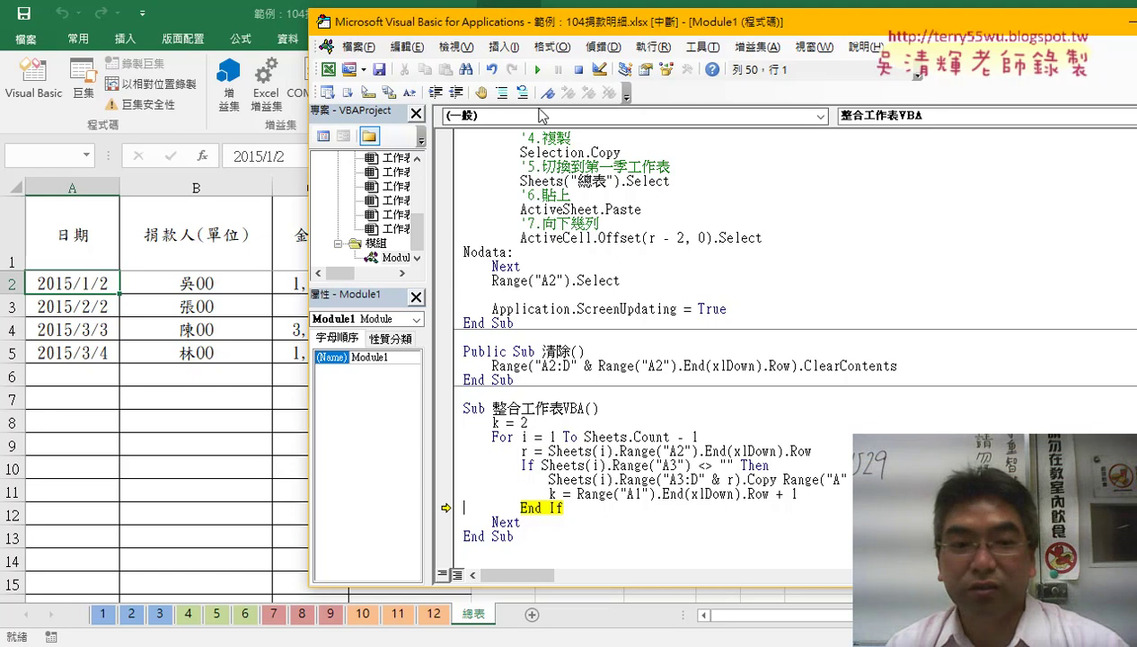
{"action": "left_click", "coordinate": [537, 70]}
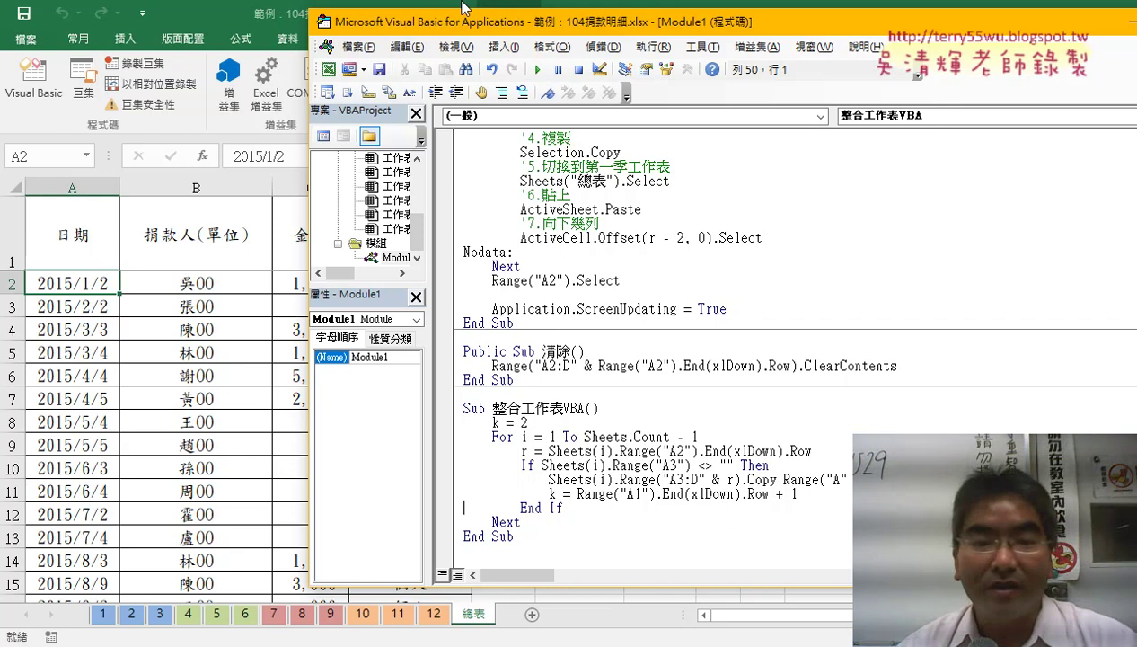
Step: Reposition and narrow the VBA editor so the sheet's 整合工作表VBA button shows beside it
{"action": "mouse_move", "coordinate": [500, 22]}
{"action": "left_mouse_down"}
{"action": "mouse_move", "coordinate": [739, 39]}
{"action": "mouse_move", "coordinate": [677, 38]}
{"action": "left_mouse_up"}
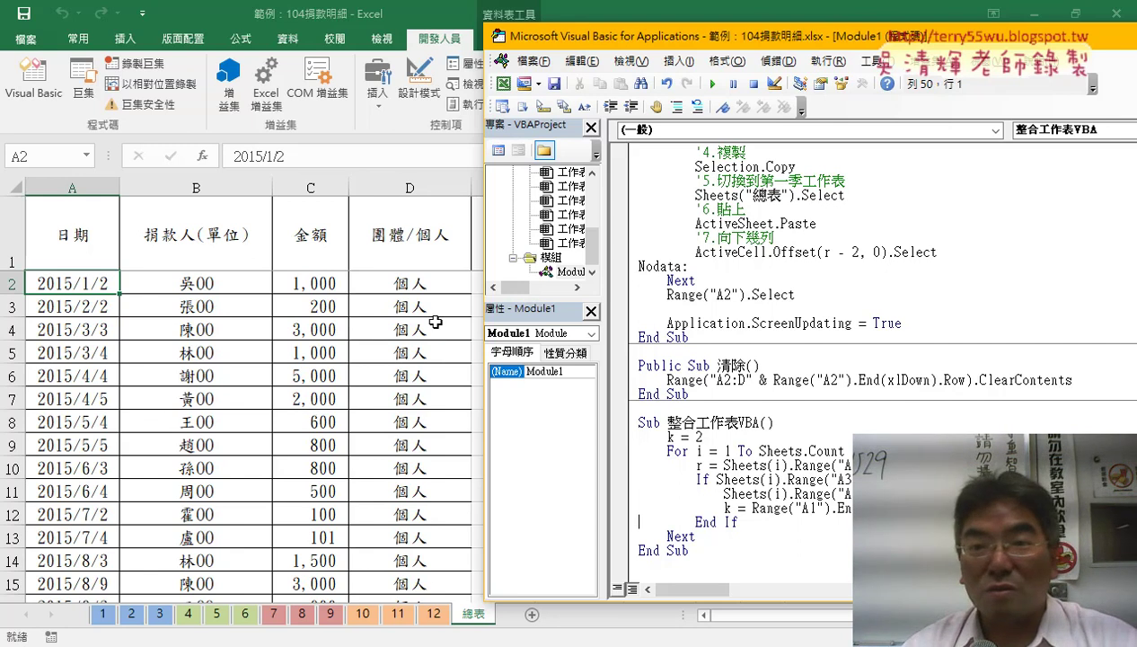
{"action": "left_click_drag", "start_coordinate": [670, 41], "coordinate": [365, 39]}
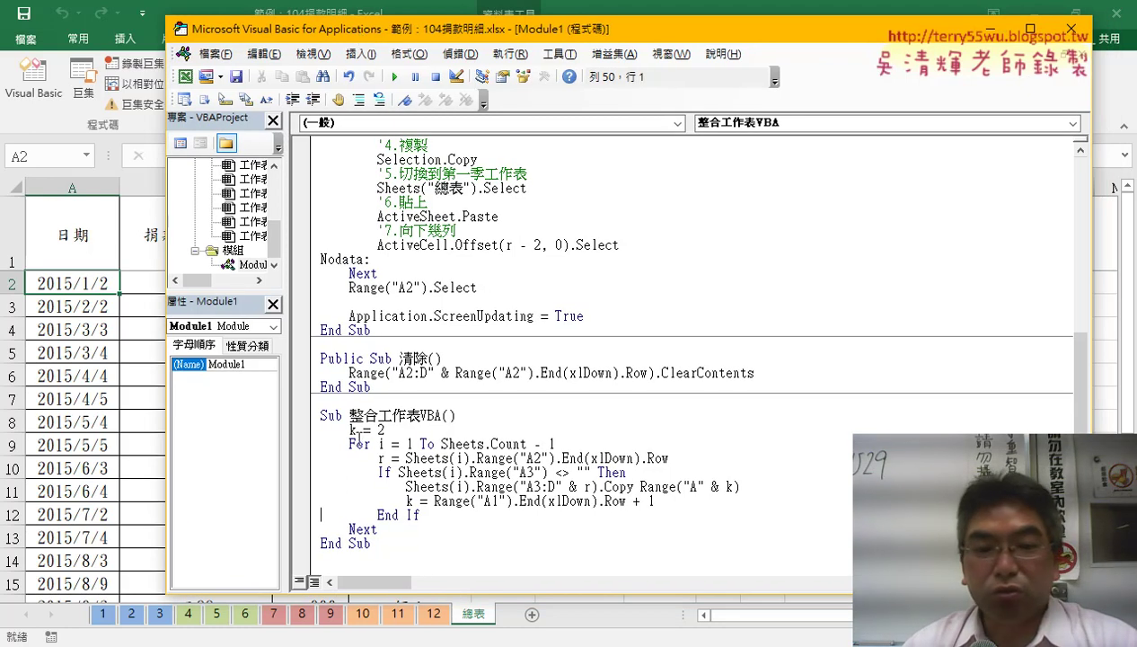
{"action": "left_click_drag", "start_coordinate": [441, 443], "coordinate": [493, 446]}
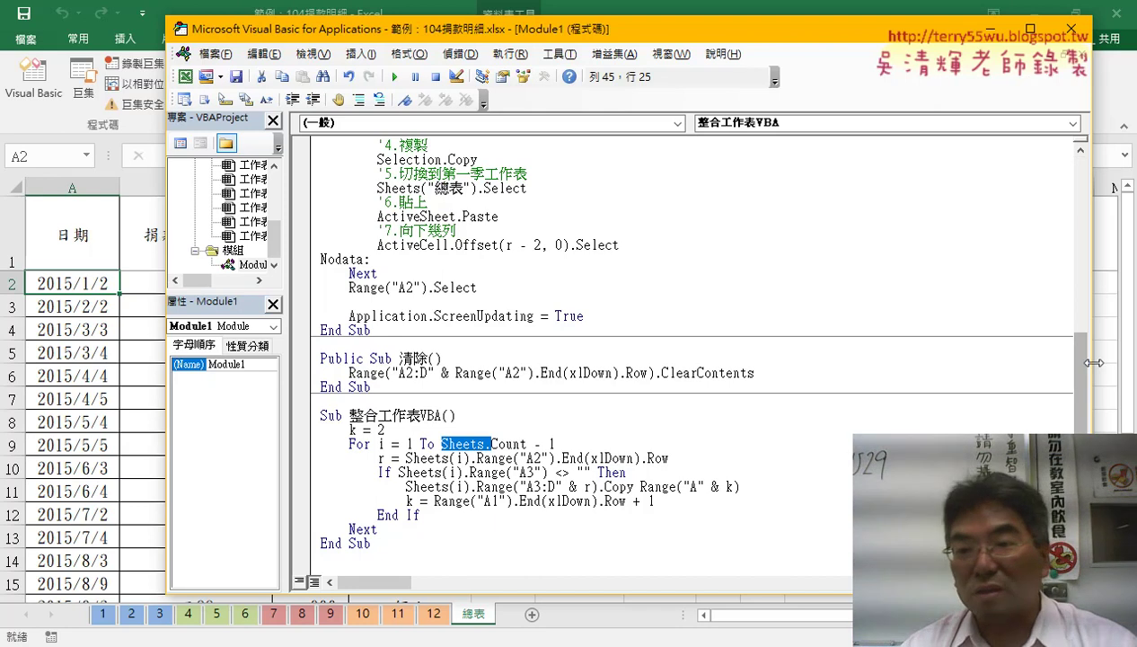
{"action": "left_click_drag", "start_coordinate": [1093, 362], "coordinate": [770, 362]}
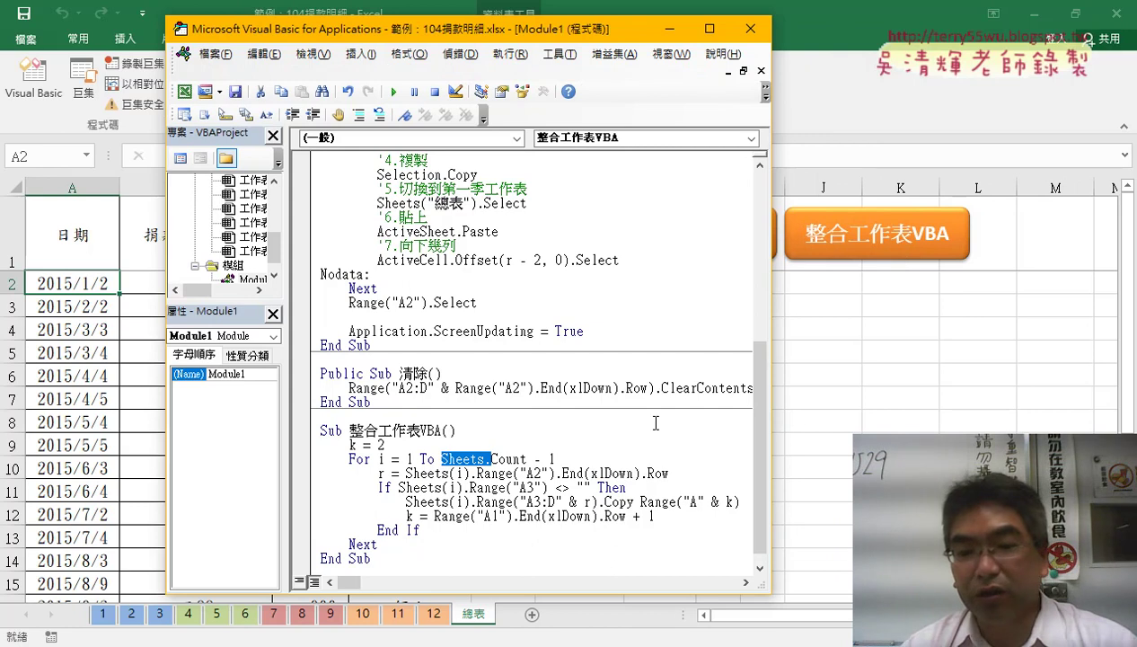
{"action": "left_click_drag", "start_coordinate": [641, 502], "coordinate": [739, 501]}
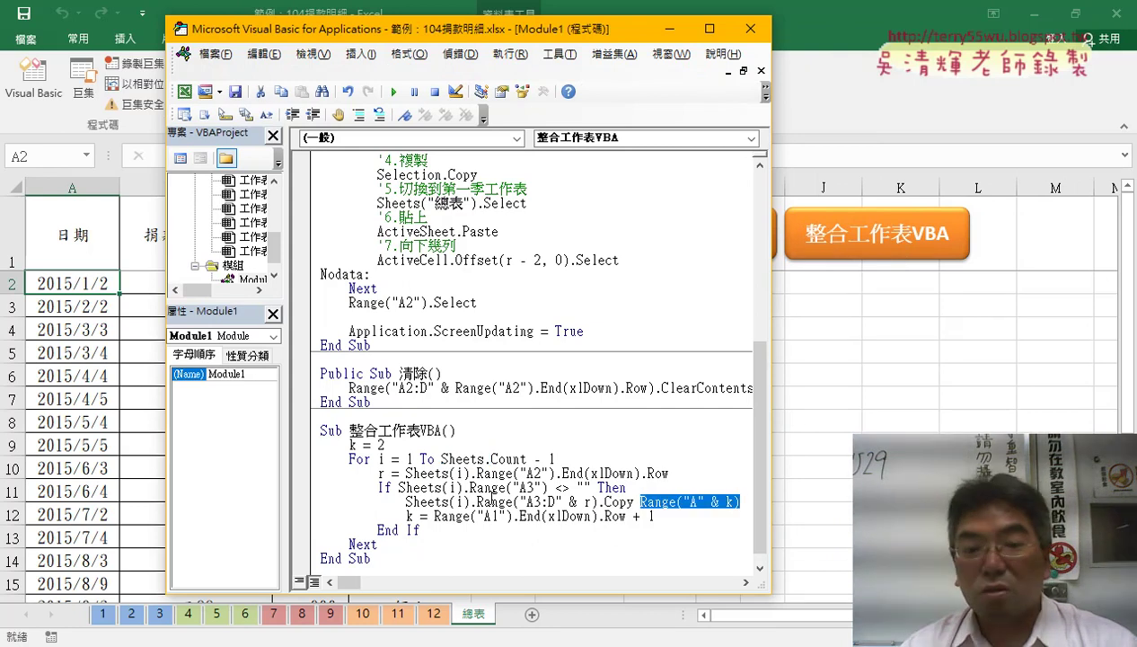
{"action": "double_click", "coordinate": [455, 487]}
{"action": "left_click_drag", "start_coordinate": [462, 488], "coordinate": [399, 488]}
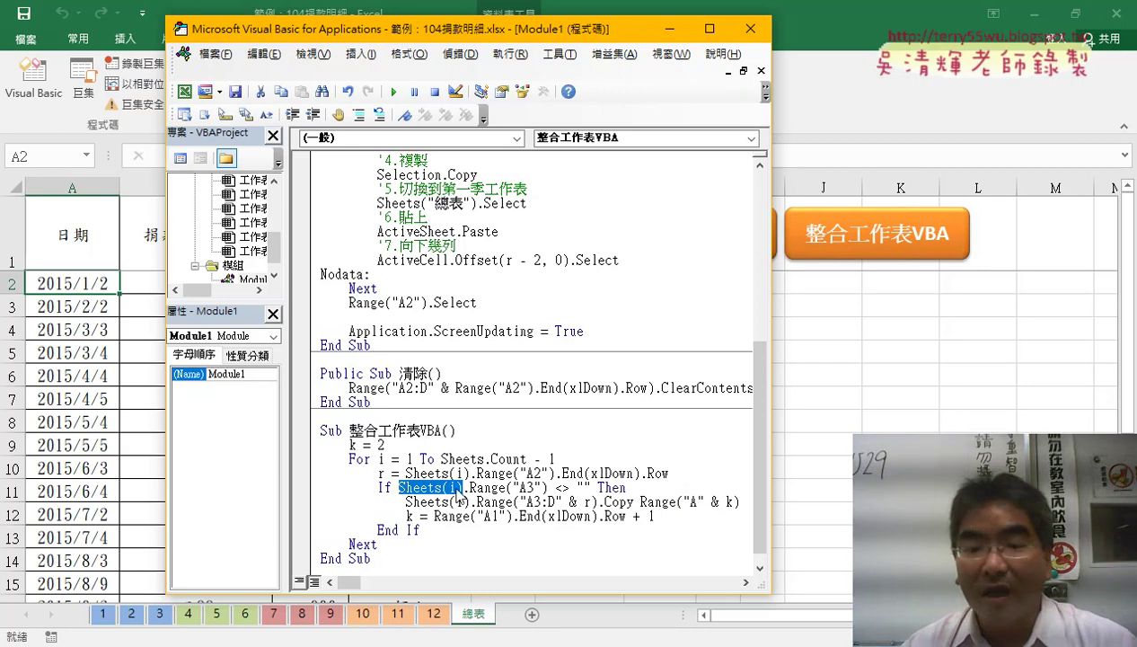
{"action": "left_click_drag", "start_coordinate": [633, 502], "coordinate": [406, 502]}
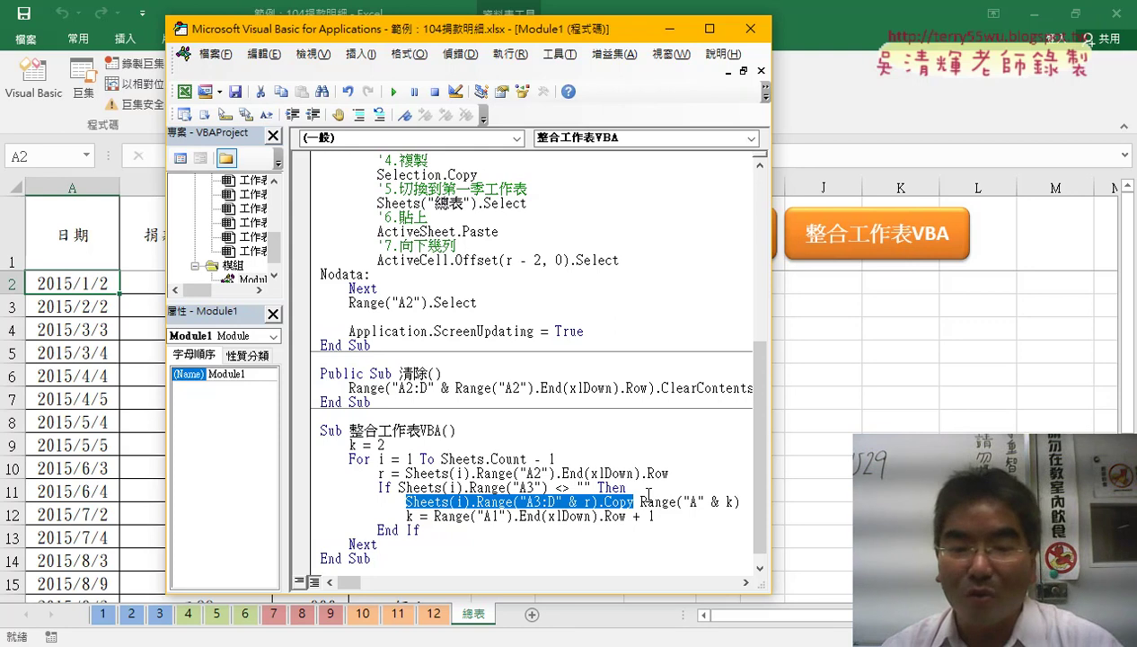
{"action": "left_click_drag", "start_coordinate": [434, 516], "coordinate": [632, 518]}
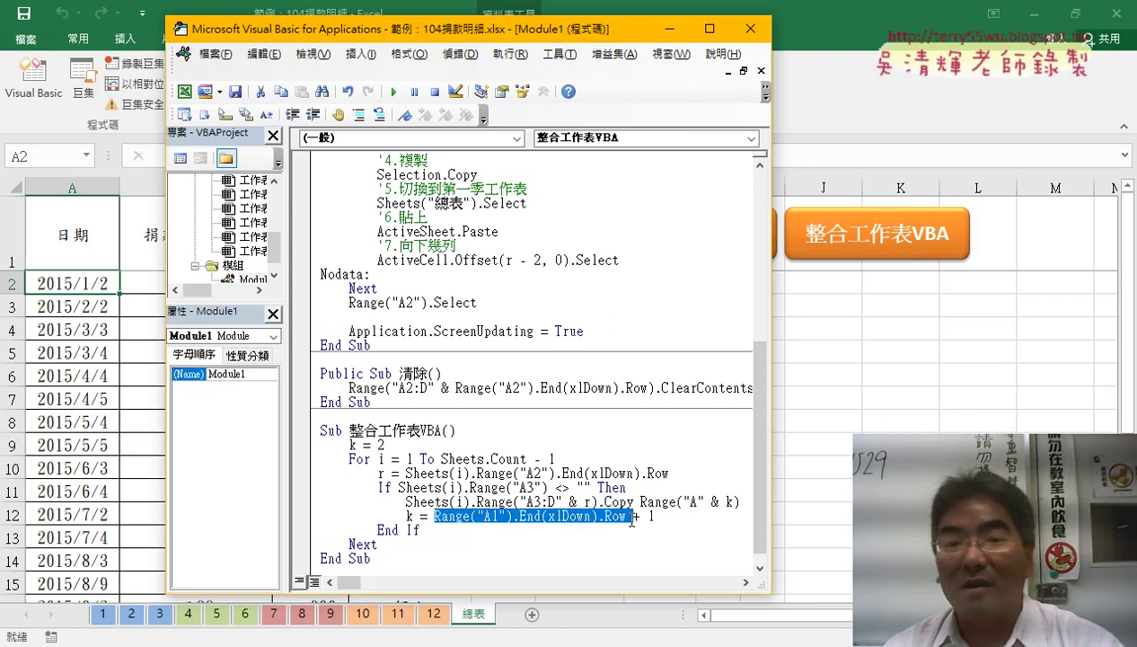
{"action": "mouse_move", "coordinate": [387, 444]}
{"action": "left_mouse_down"}
{"action": "mouse_move", "coordinate": [358, 459]}
{"action": "mouse_move", "coordinate": [358, 444]}
{"action": "left_mouse_up"}
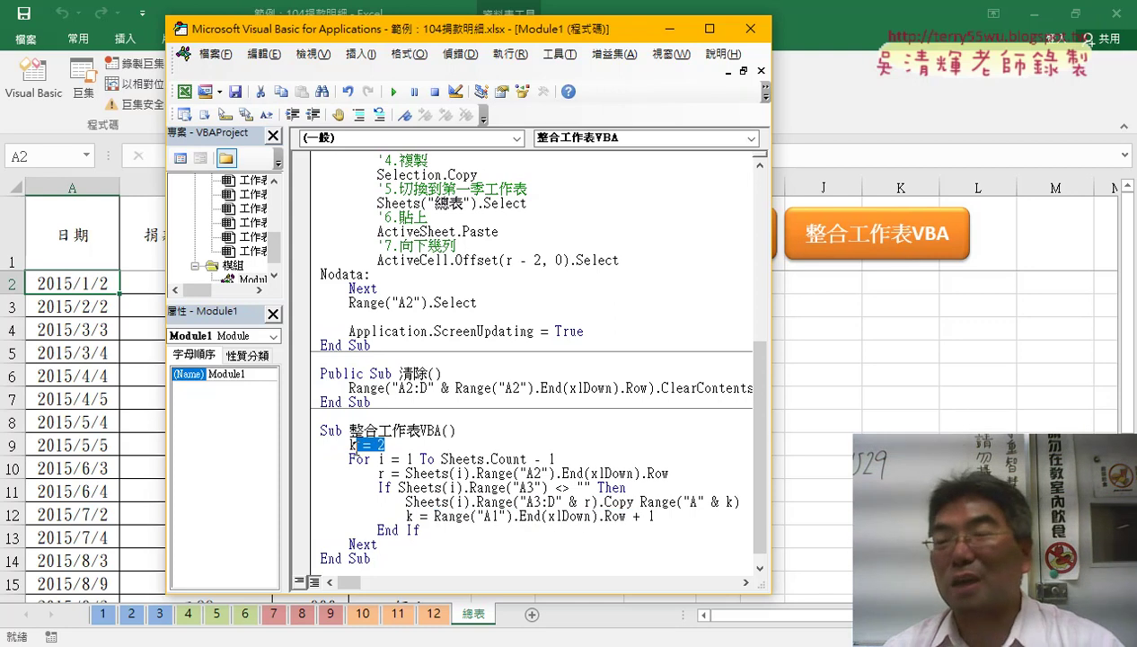